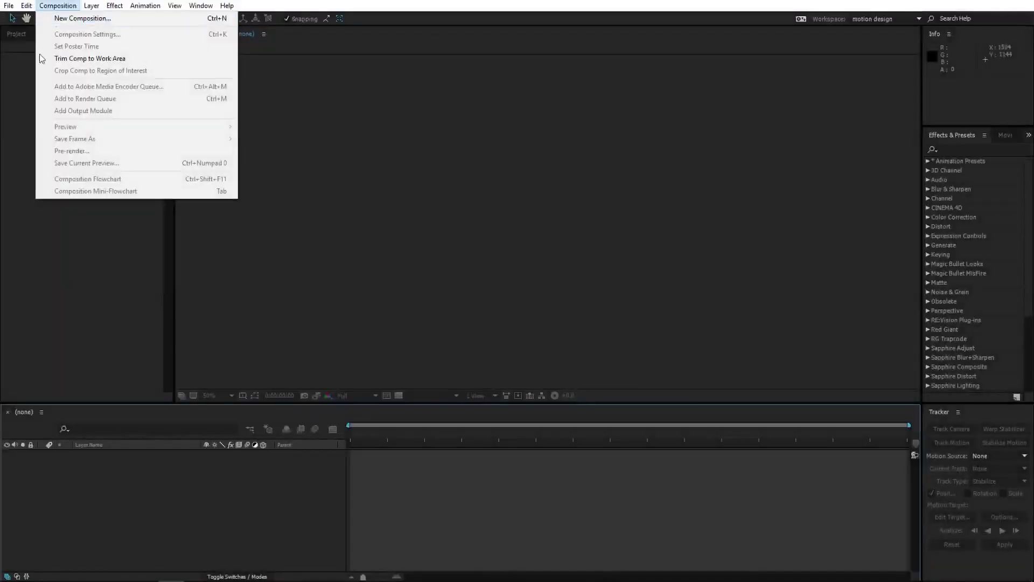
Create a 1920 × 1080 px composition at 30 frames per second with a duration of 10 seconds.
click(9, 5)
mouse_move(21, 17)
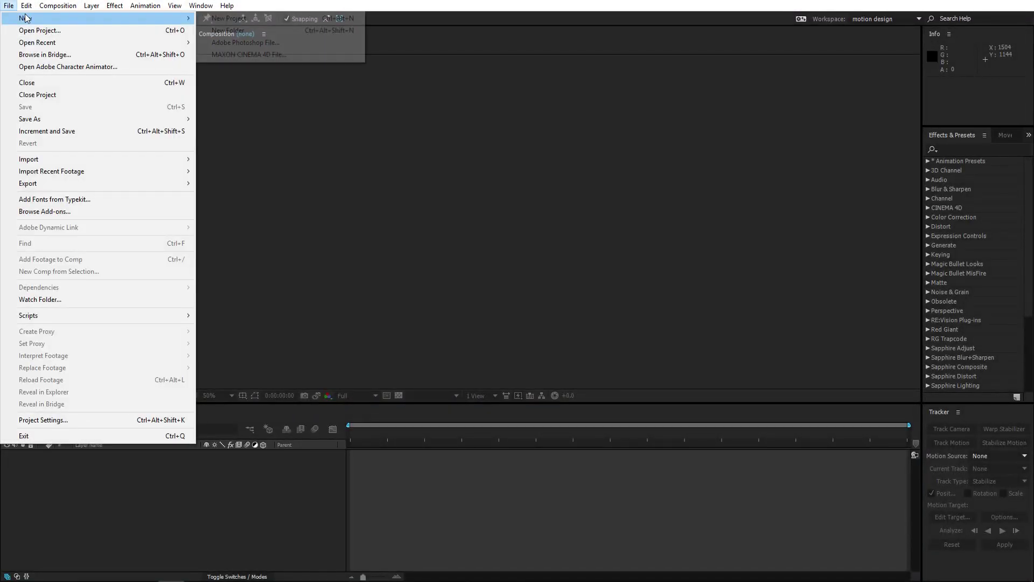
click(204, 21)
click(58, 5)
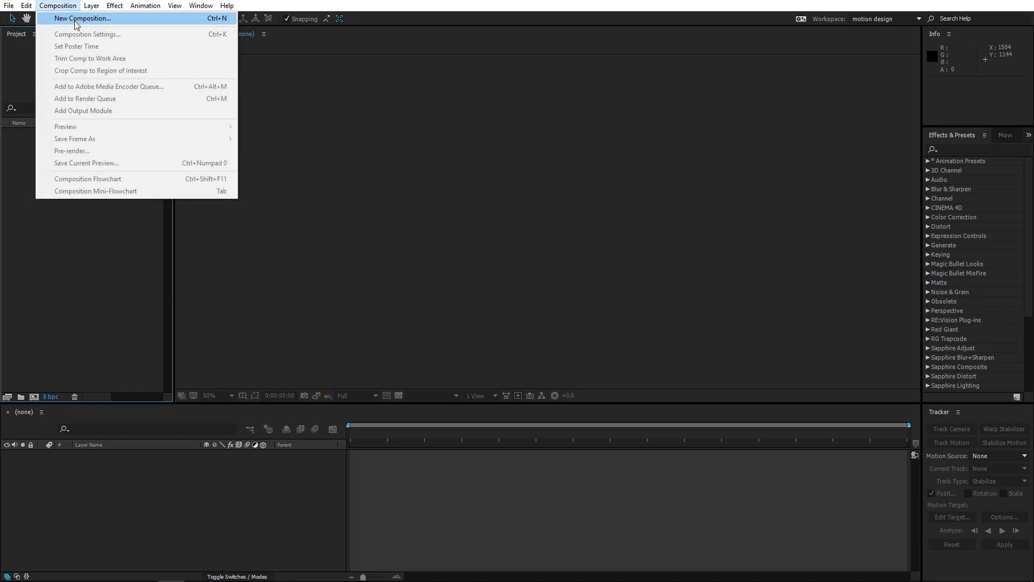
click(75, 18)
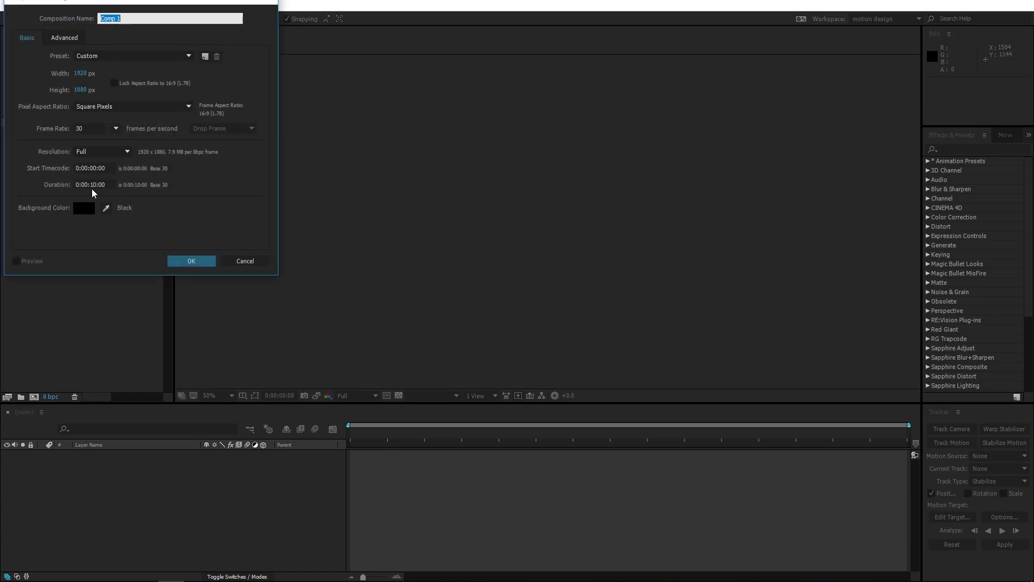
drag(98, 184, 117, 185)
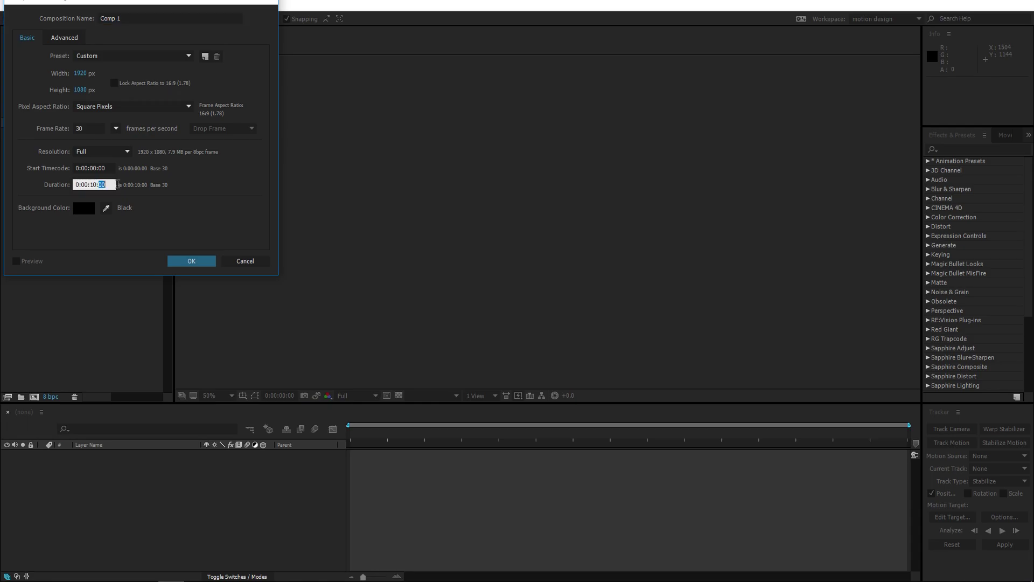
click(193, 262)
Add a black full-frame solid named "background" to the composition.
right_click(99, 464)
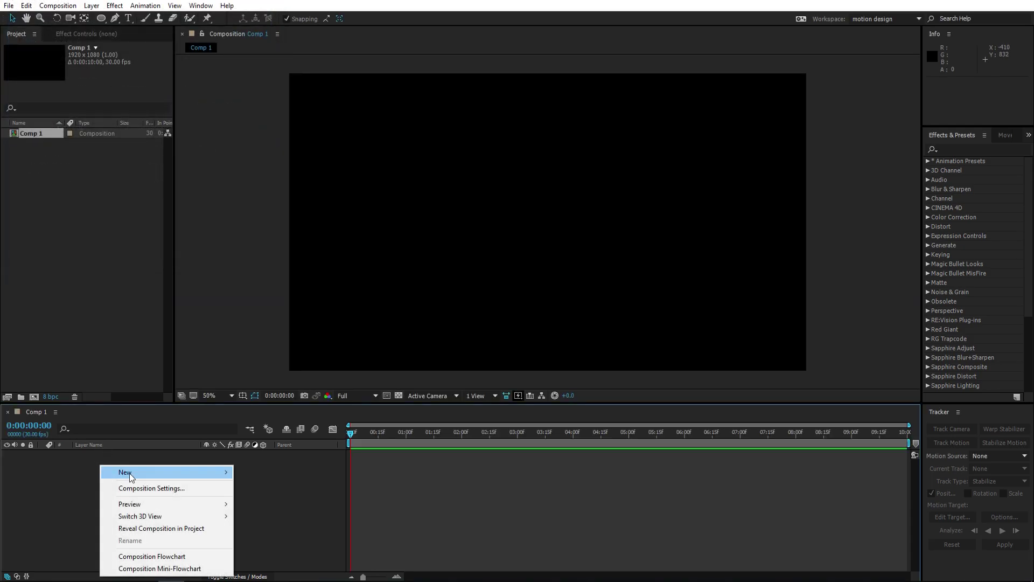
mouse_move(129, 474)
click(259, 388)
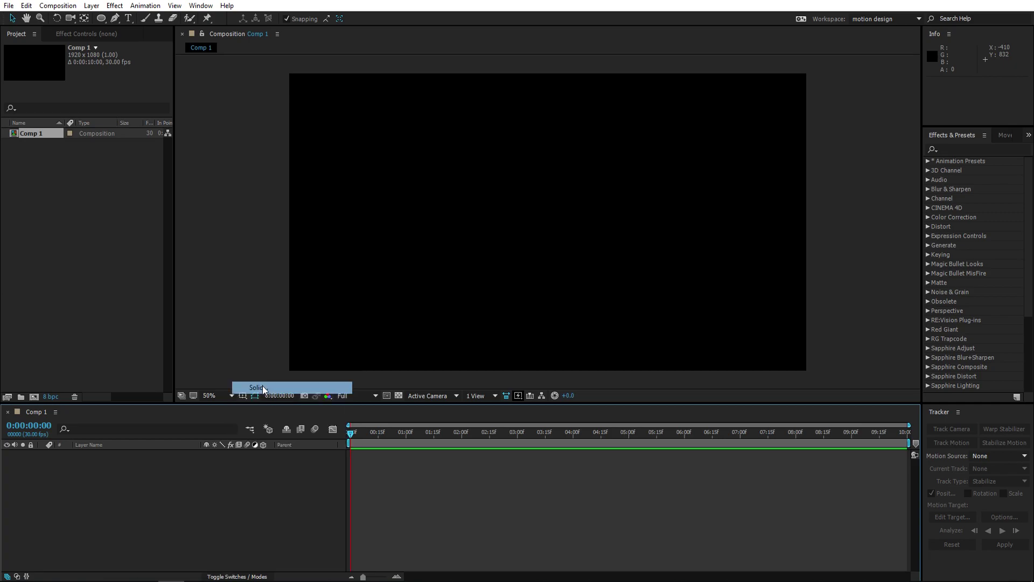
text(background)
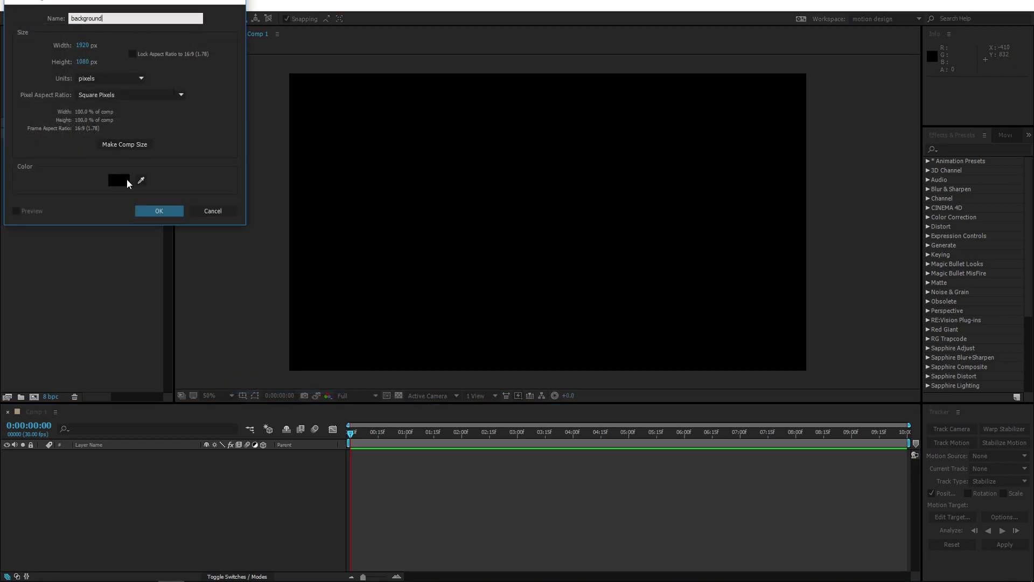
click(125, 180)
key(Return)
key(Return)
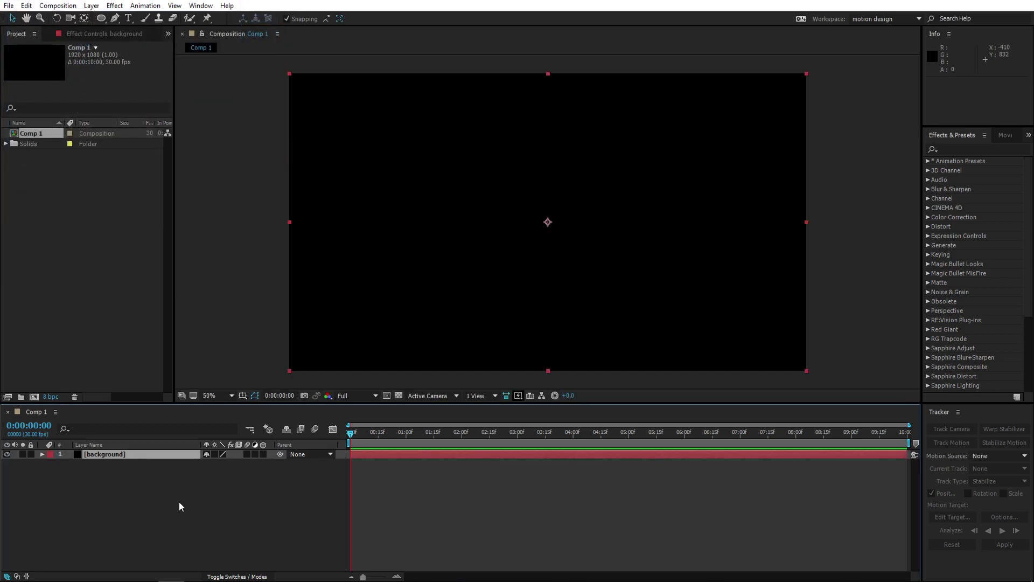
Add a second black full-frame solid named "smoke" above the background layer.
click(179, 502)
right_click(102, 511)
mouse_move(111, 409)
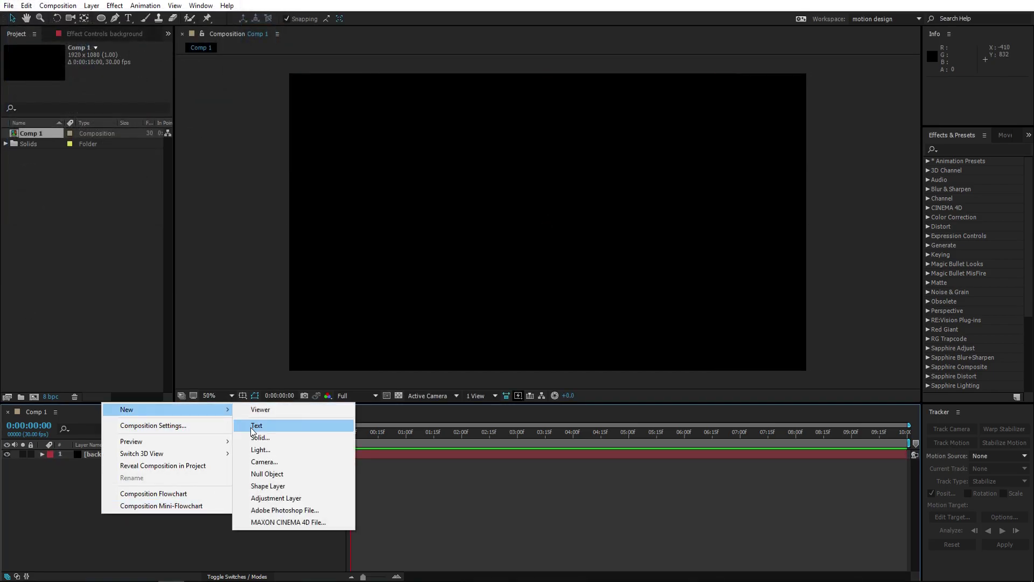
click(256, 427)
text(smoke)
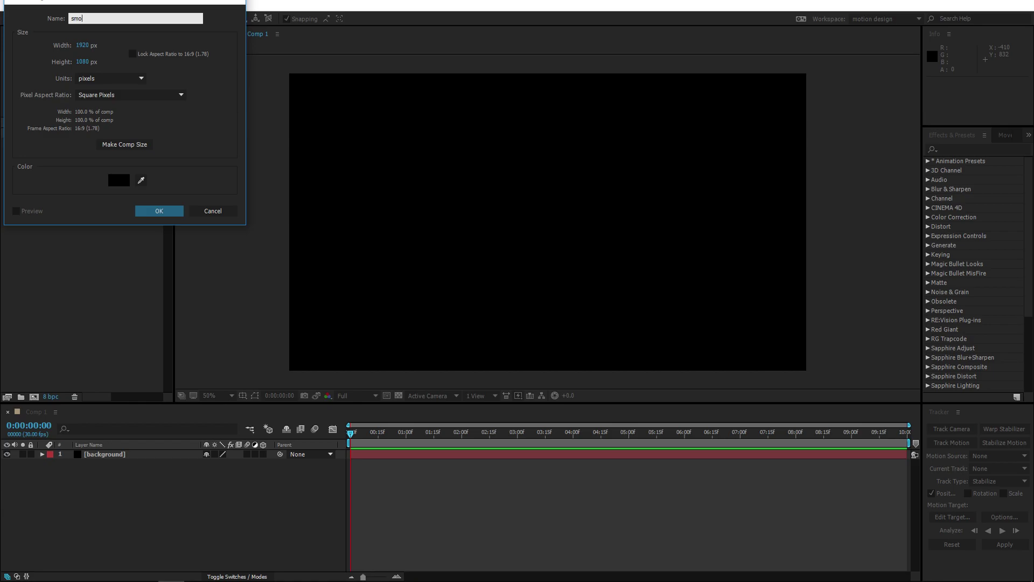
key(Return)
Find the Fractal Noise effect and apply it to the smoke layer.
click(109, 463)
click(105, 455)
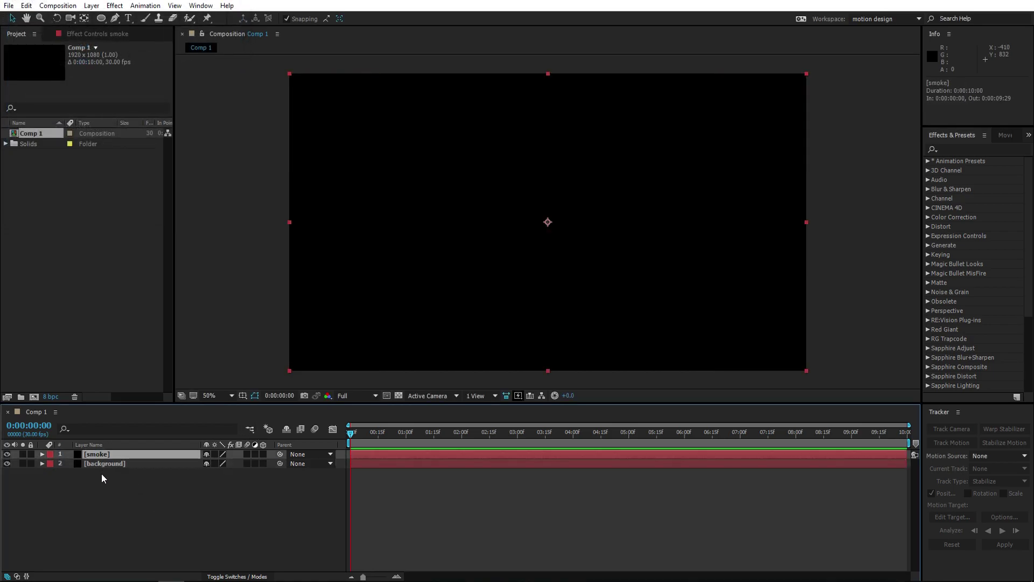
click(107, 463)
click(108, 457)
click(964, 147)
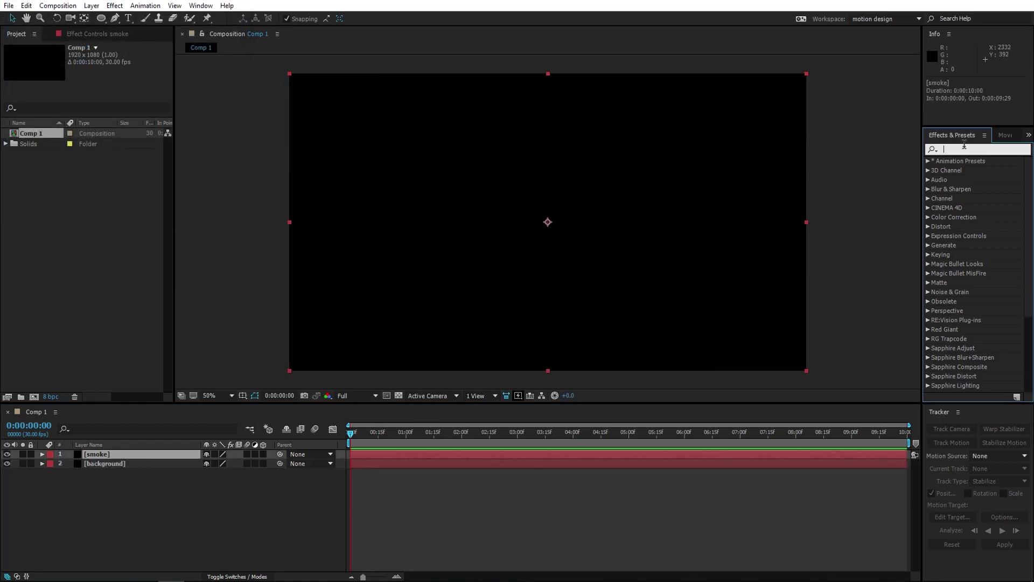
text(fracta)
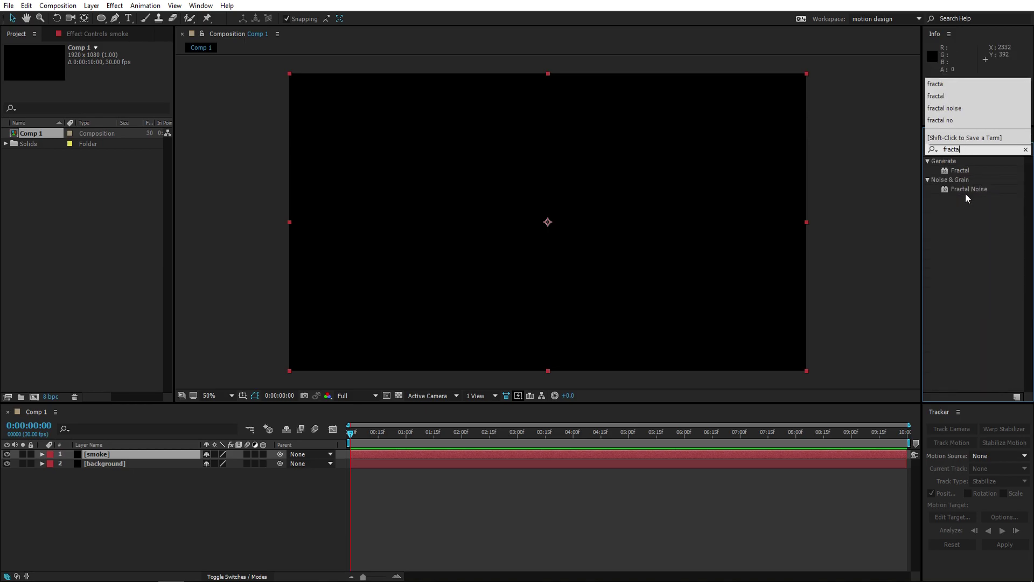
click(967, 189)
drag(967, 190, 535, 202)
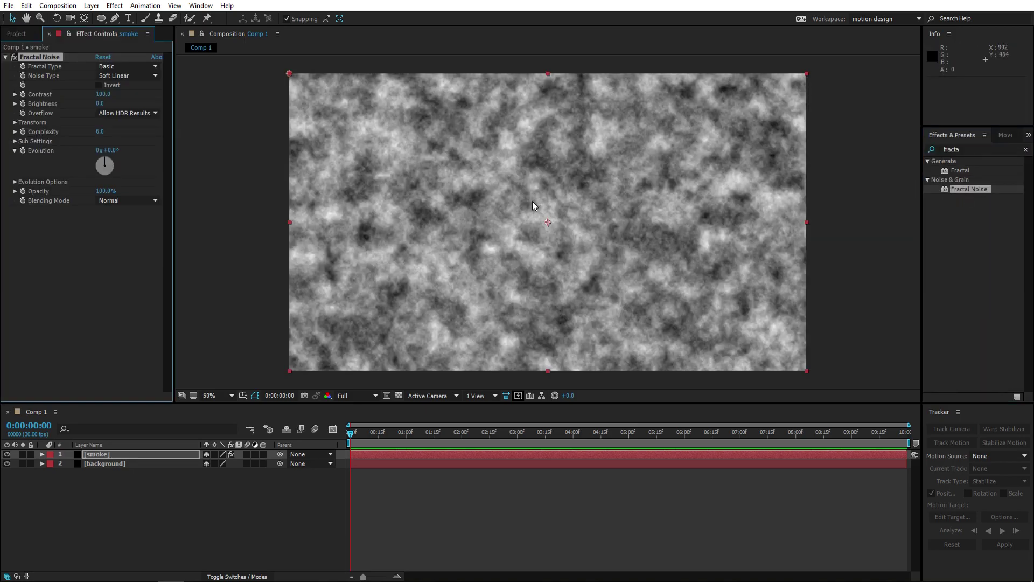
Set the Fractal Noise transform scale to 250 on the smoke layer.
key(comma)
key(comma)
key(period)
key(period)
key(comma)
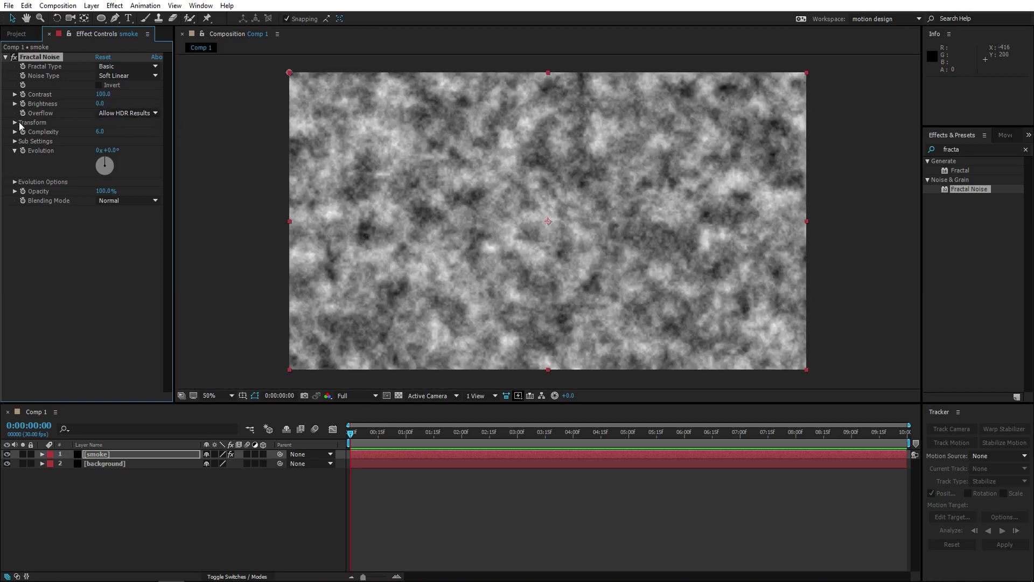
click(14, 123)
click(100, 150)
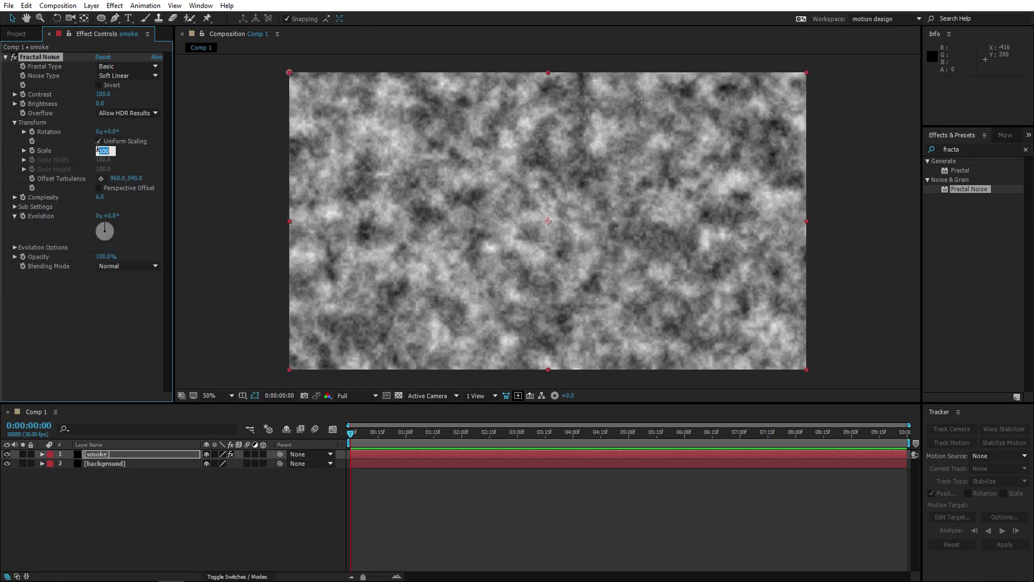
text(250)
key(Return)
scroll(487, 221, up, 1)
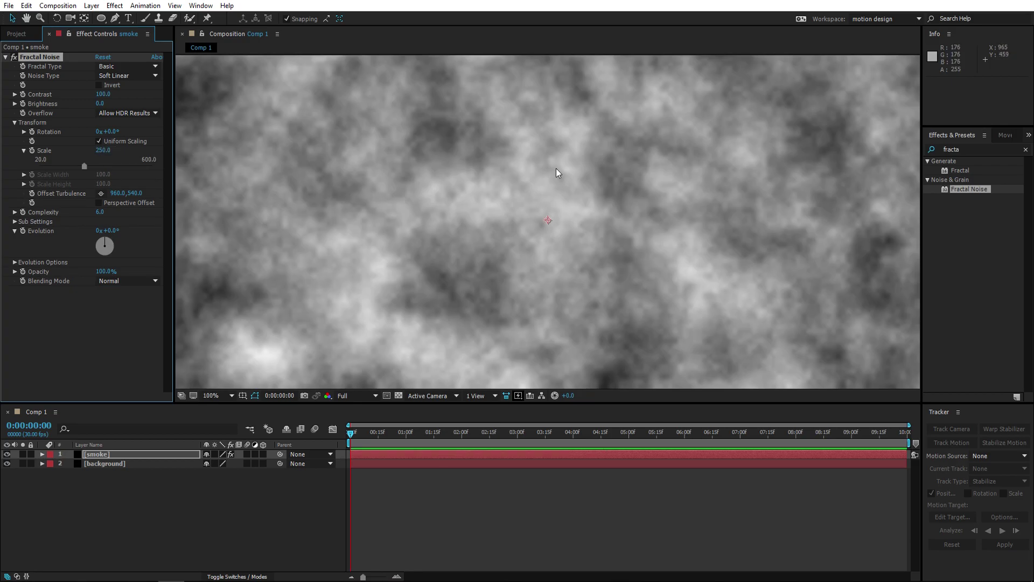
scroll(555, 168, down, 2)
key(period)
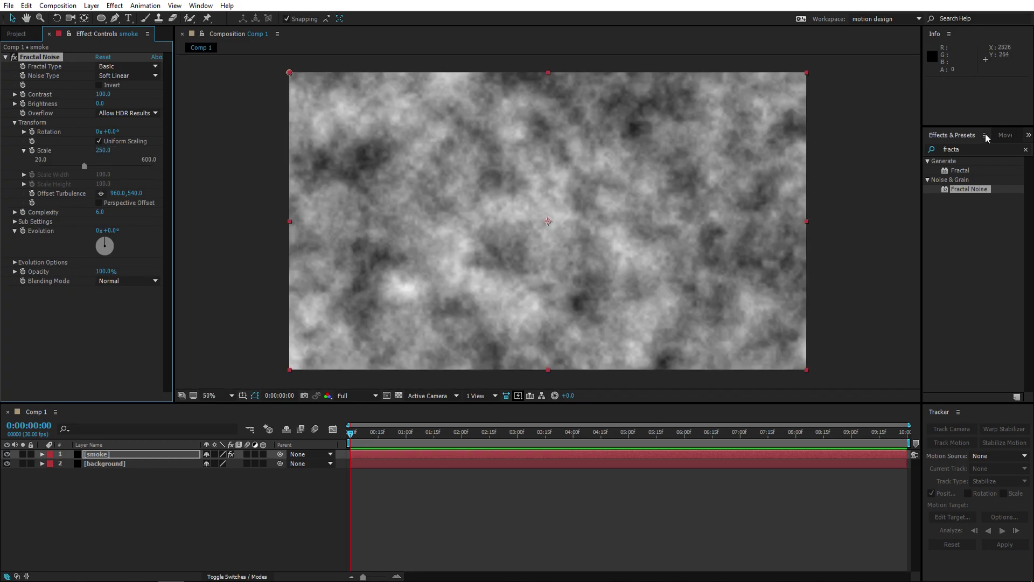
Raise the Fractal Noise contrast to 250.
drag(104, 95, 152, 103)
click(102, 95)
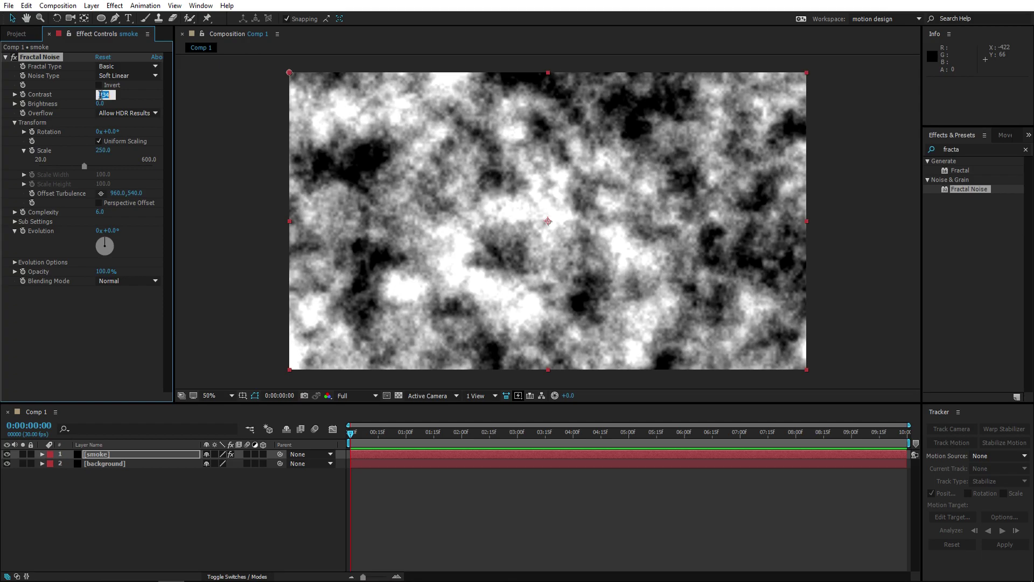
key(Return)
Add a Gaussian Blur effect below Fractal Noise on the smoke layer and set its blurriness to 50.
click(974, 147)
text(ga)
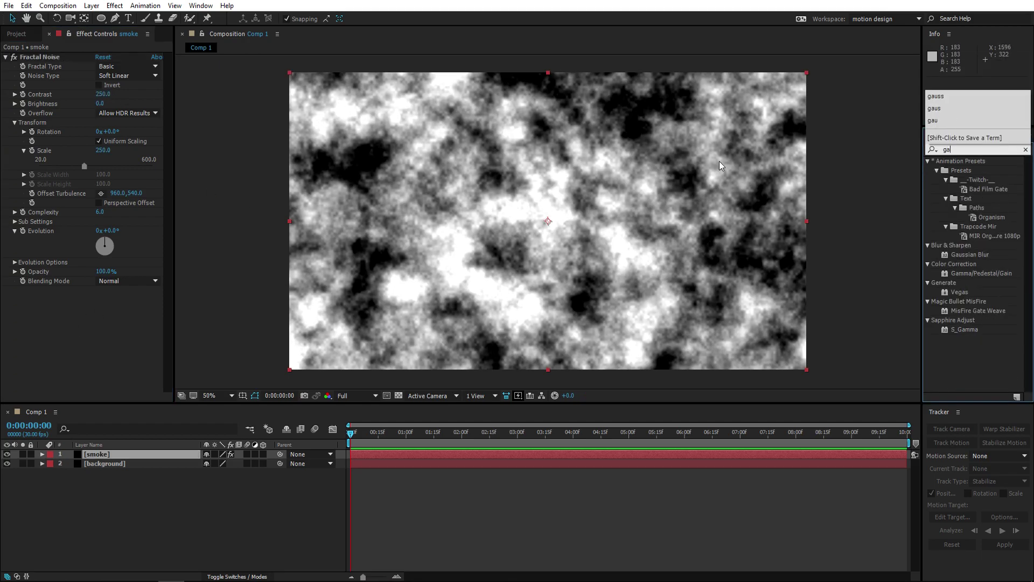
text(us)
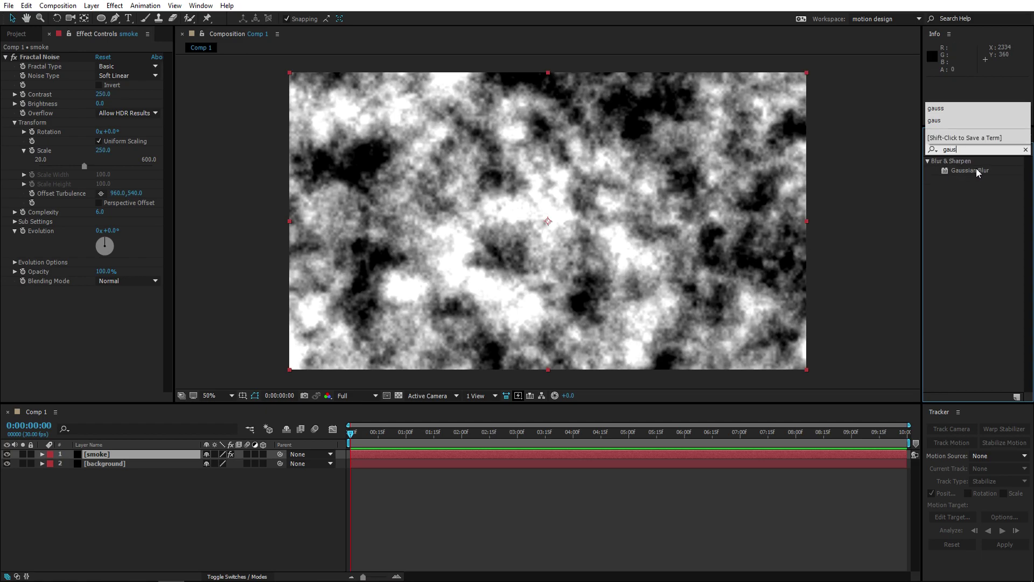
drag(970, 170, 123, 300)
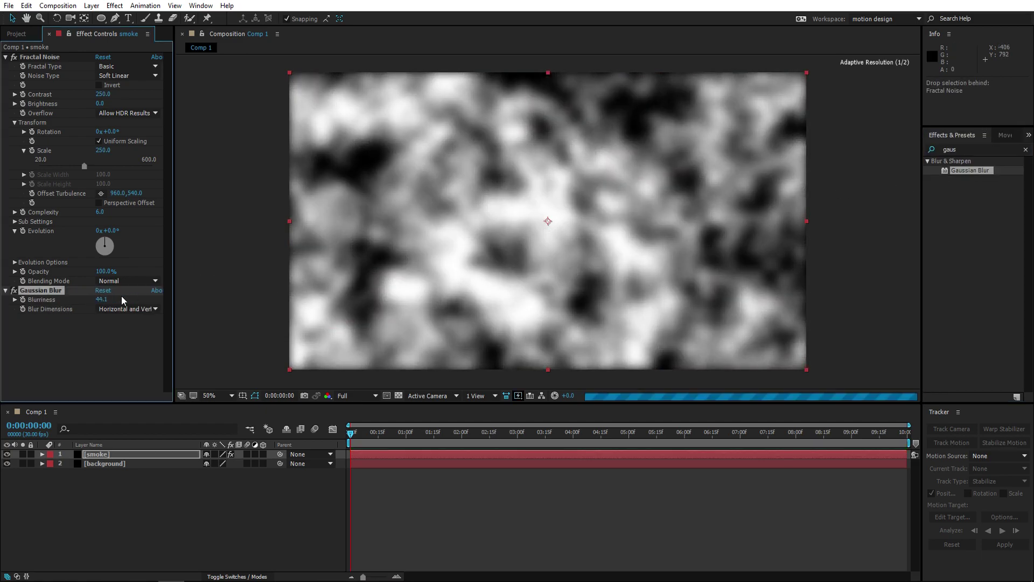
click(104, 300)
key(Return)
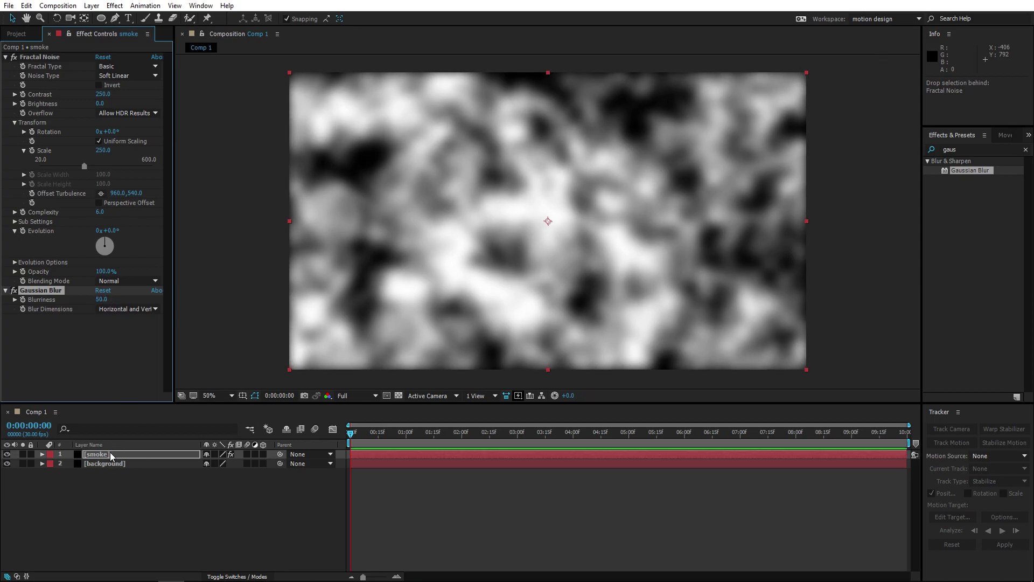
Scale the smoke layer to 110% so its blurred edges fall outside the frame.
click(112, 457)
key(s)
click(241, 464)
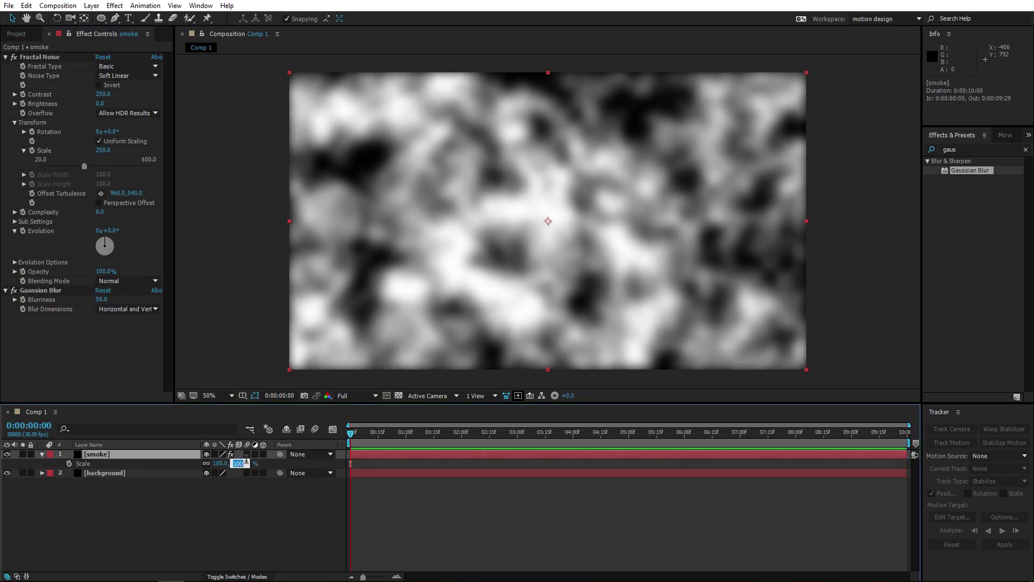
text(110)
key(Return)
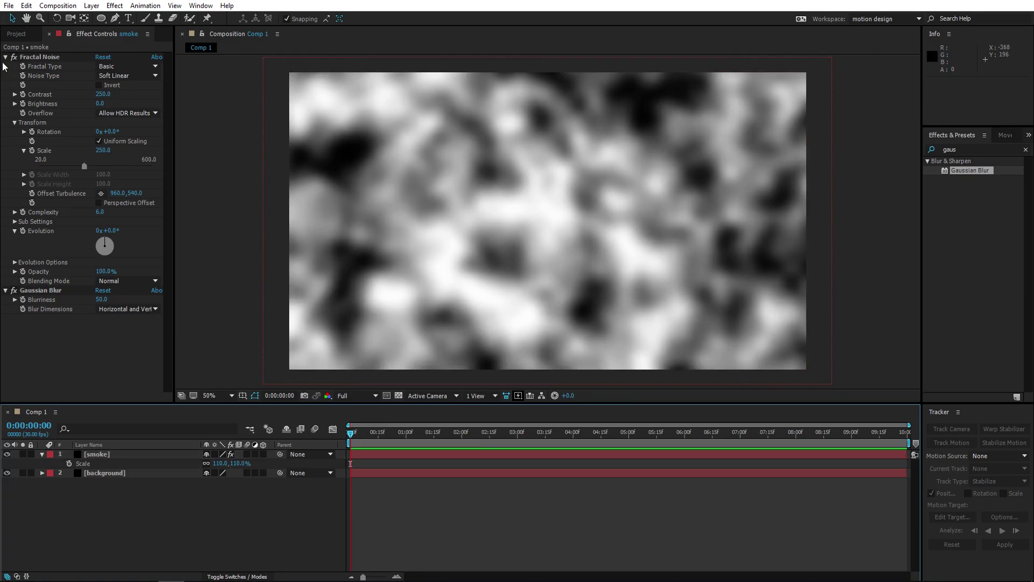
Insert a Motion Tile effect between Fractal Noise and Gaussian Blur on the smoke layer, and collapse the settings of those two effects.
click(967, 149)
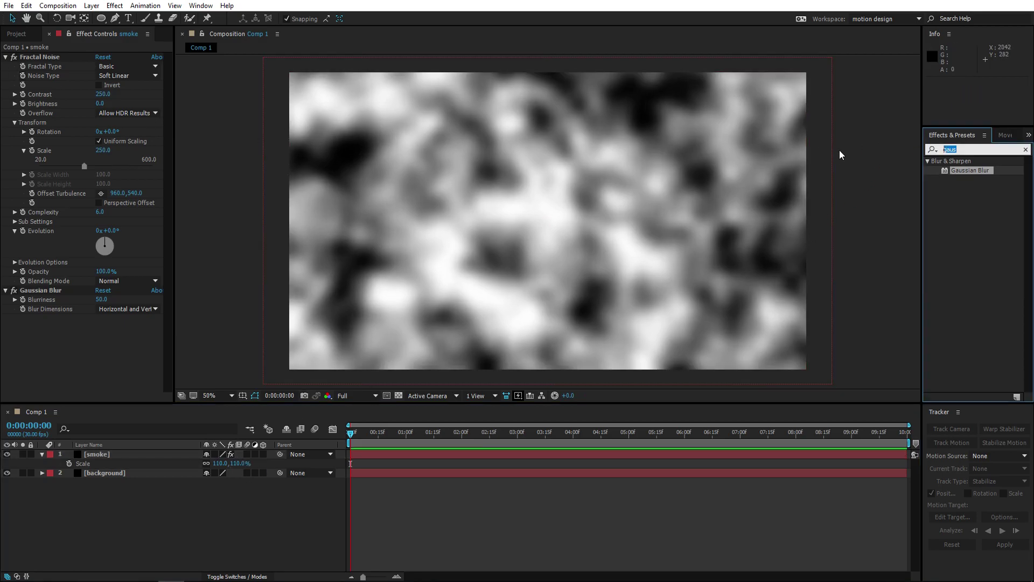
text(motion t)
drag(975, 170, 32, 286)
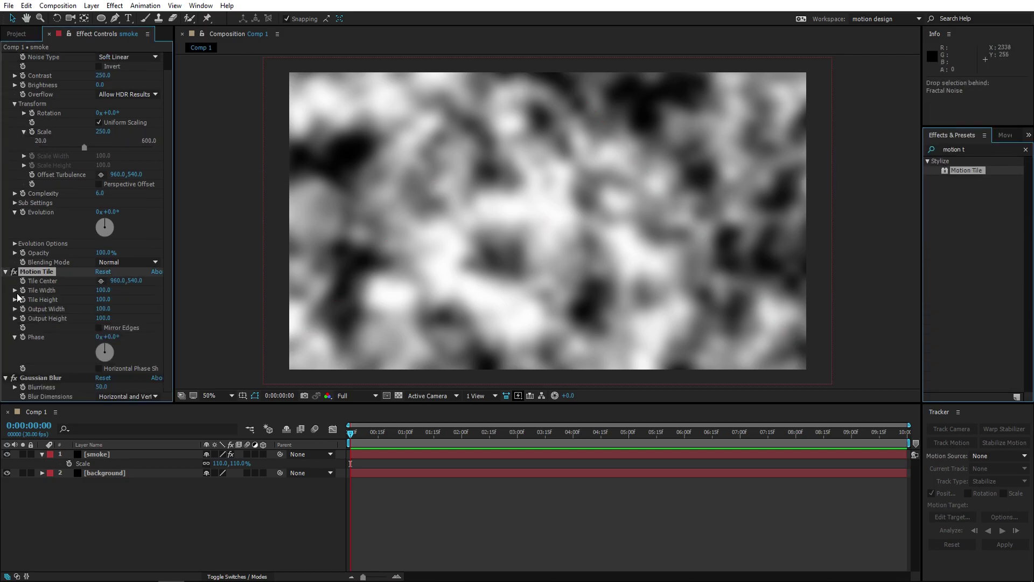
click(5, 377)
click(6, 57)
Set the Motion Tile output width to 300, and raise it to 700.
key(comma)
key(comma)
key(period)
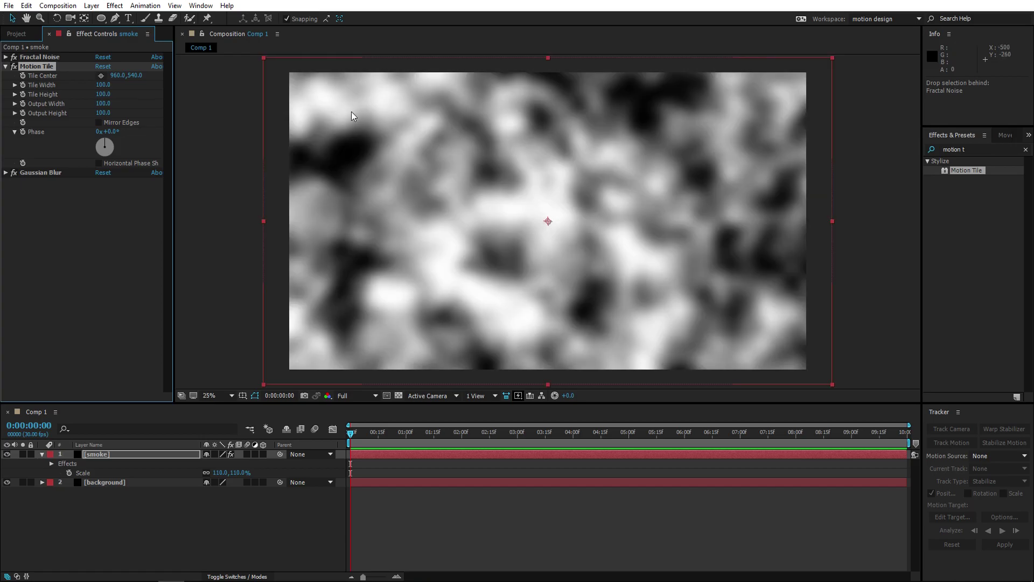
key(comma)
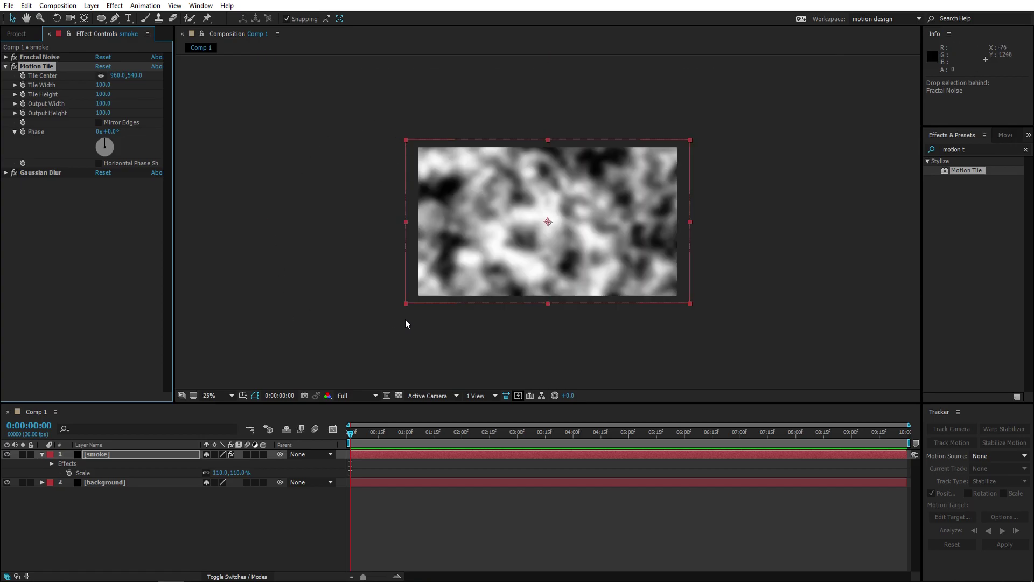
click(109, 113)
click(101, 105)
text(300)
key(Return)
click(101, 104)
text(700)
key(Return)
Start keyframing the Fractal Noise Evolution at the beginning of the composition.
key(comma)
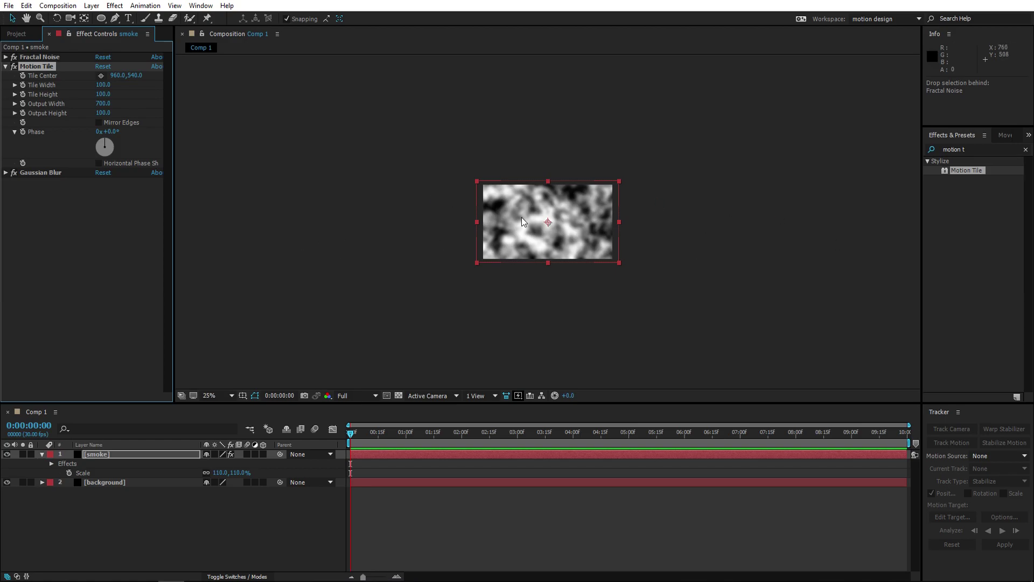
key(period)
key(period)
drag(362, 435, 201, 434)
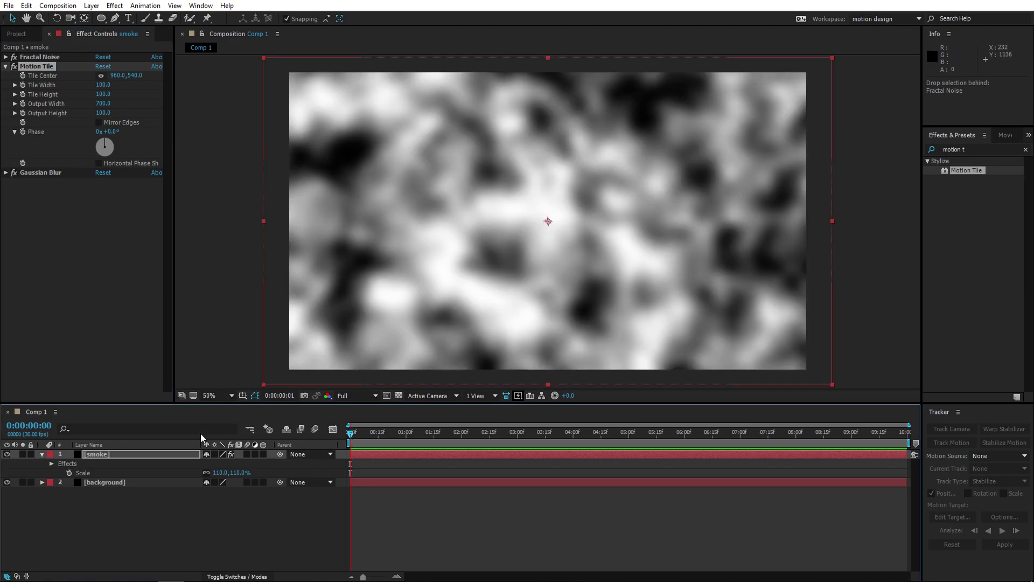
click(8, 68)
click(5, 57)
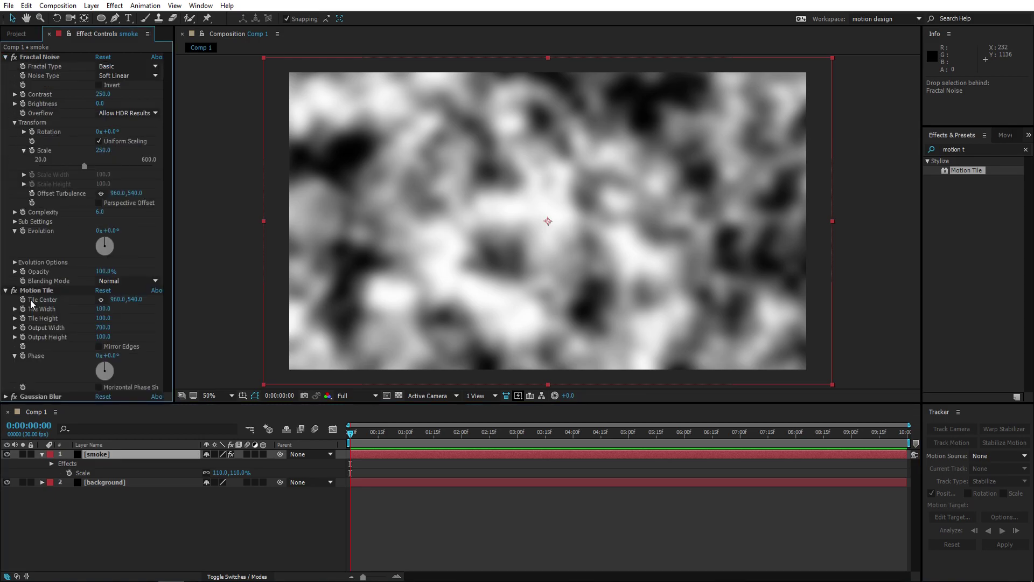
click(23, 230)
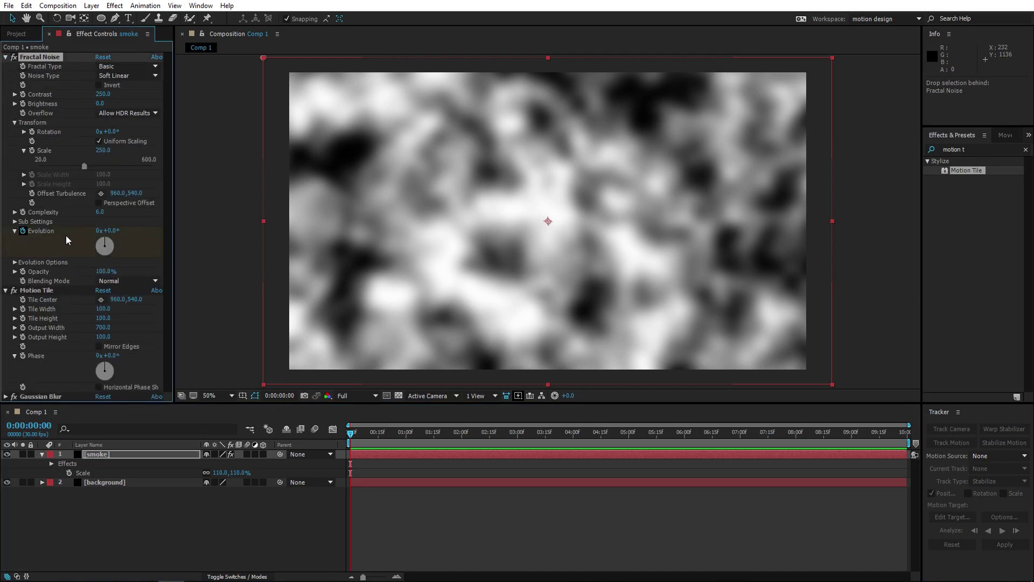
Set the Fractal Noise Evolution to 2 full revolutions at the composition's last frame and preview the animation.
drag(357, 435, 958, 443)
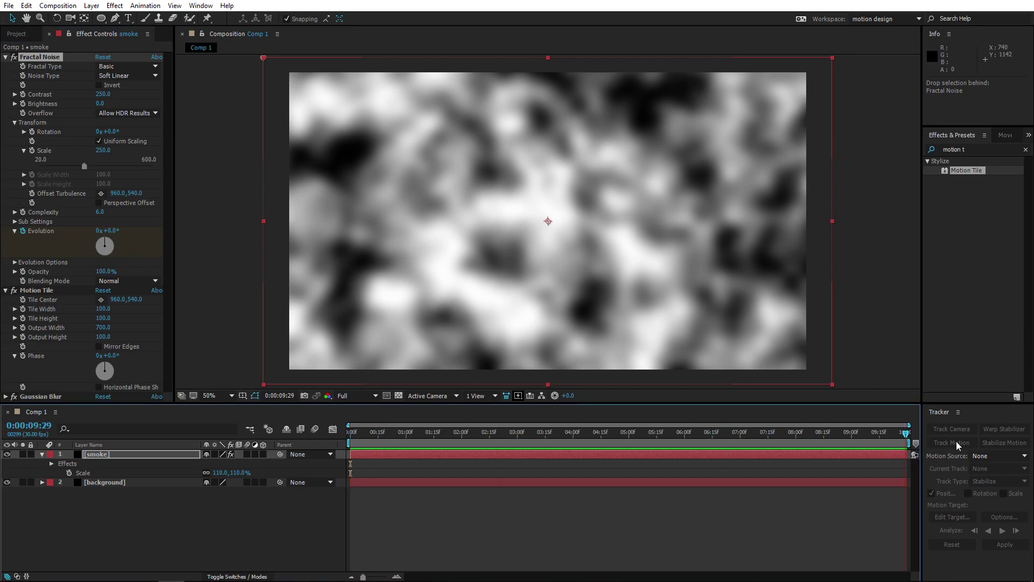
click(99, 230)
text(3)
key(Return)
key(space)
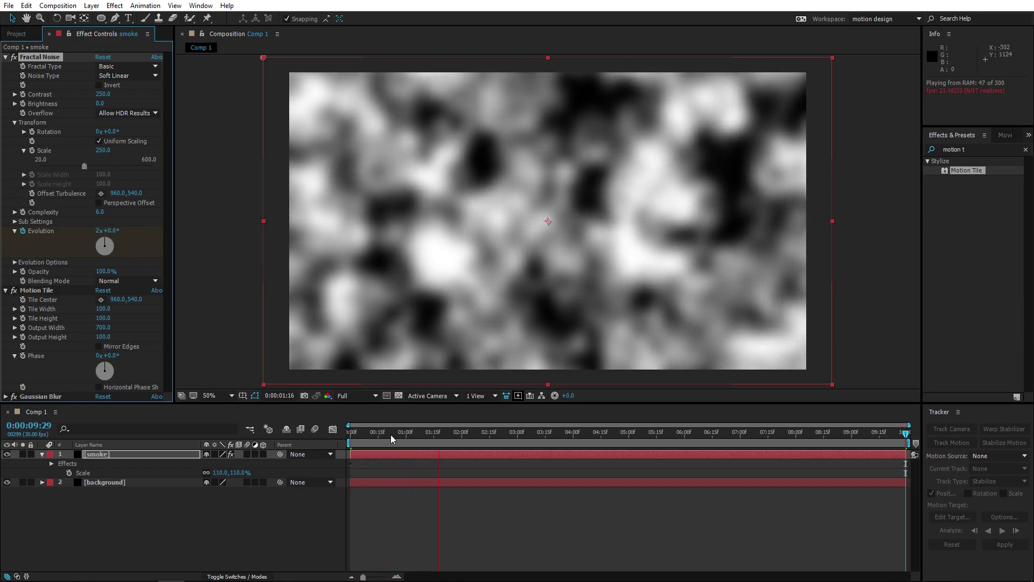
Stop the preview, return to the first frame and collapse the Motion Tile settings on the smoke layer.
key(space)
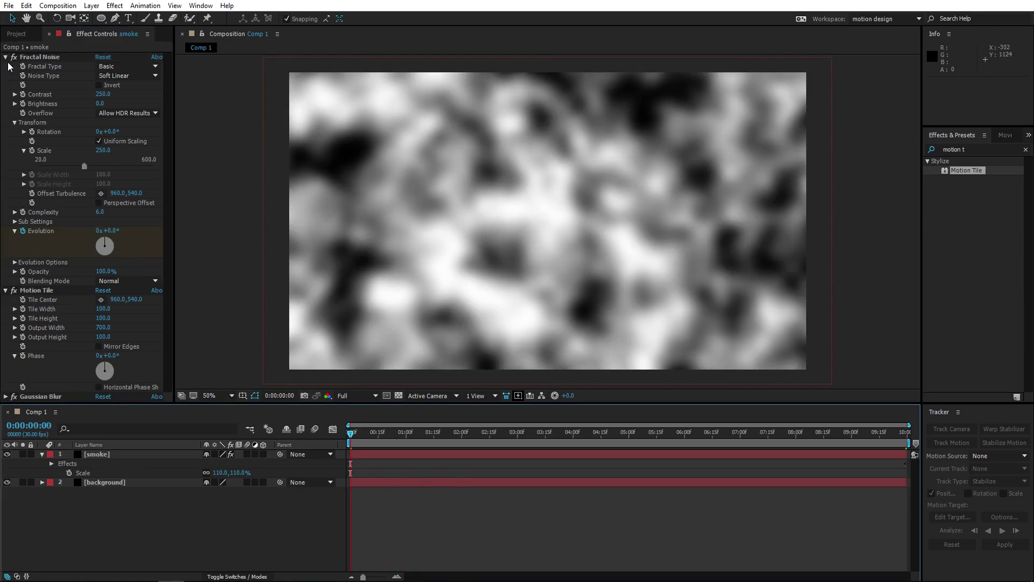
click(6, 57)
click(6, 67)
click(5, 58)
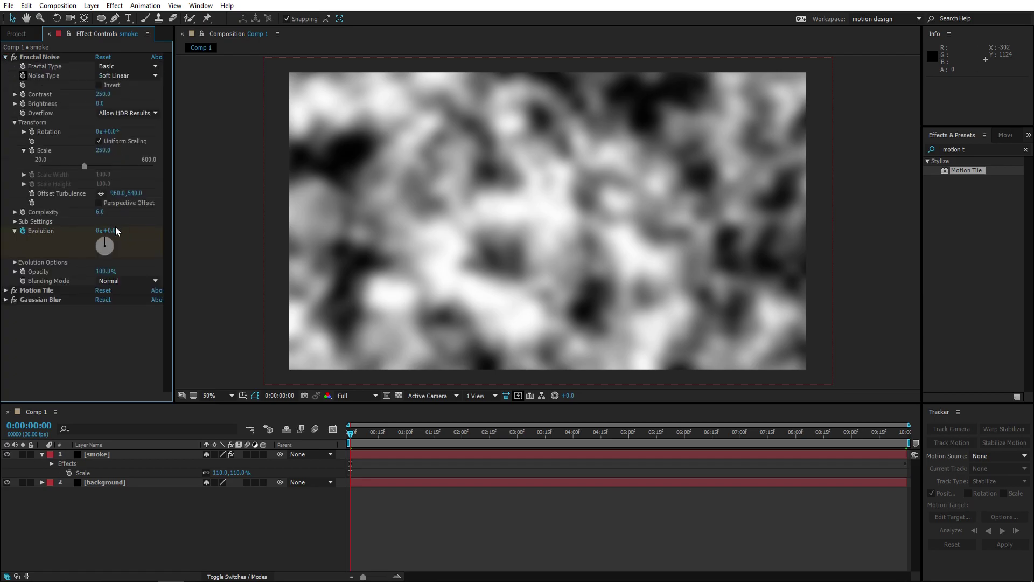
Try a different Fractal Noise Evolution value at the first frame and undo the change.
mouse_move(106, 241)
mouse_down()
mouse_move(119, 256)
mouse_move(89, 272)
mouse_move(75, 260)
mouse_move(89, 233)
mouse_move(103, 237)
mouse_up()
key(ctrl+z)
click(329, 466)
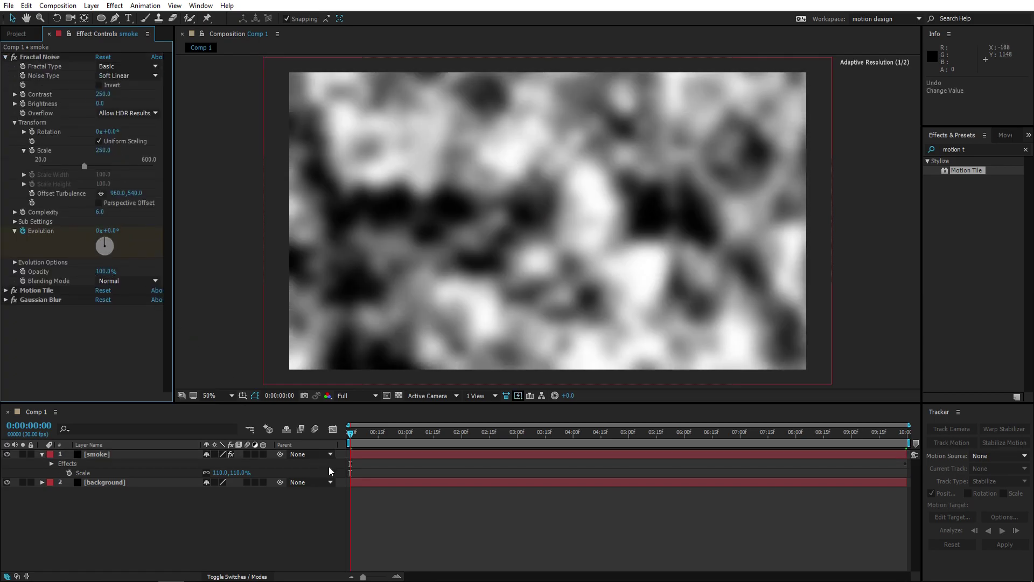
drag(364, 434, 264, 405)
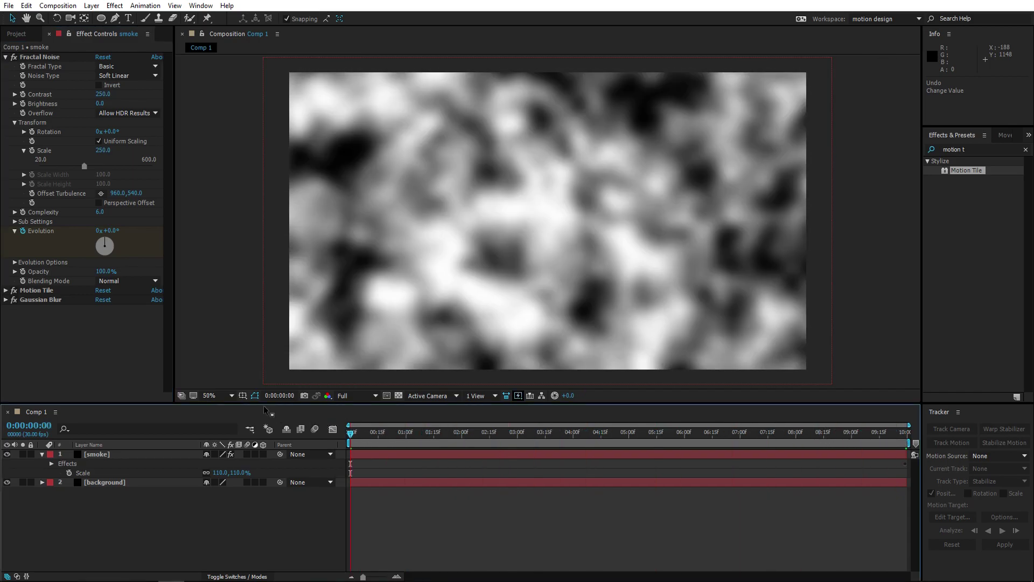
key(ctrl+s)
key(Escape)
Collapse the Fractal Noise settings and the smoke layer's properties.
click(6, 56)
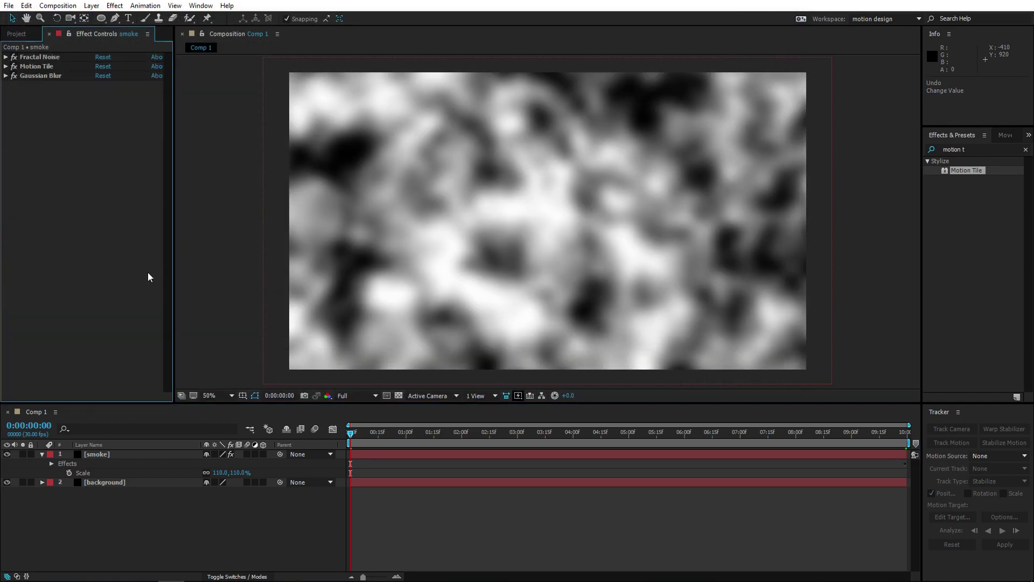
click(399, 453)
drag(360, 428, 264, 451)
click(42, 454)
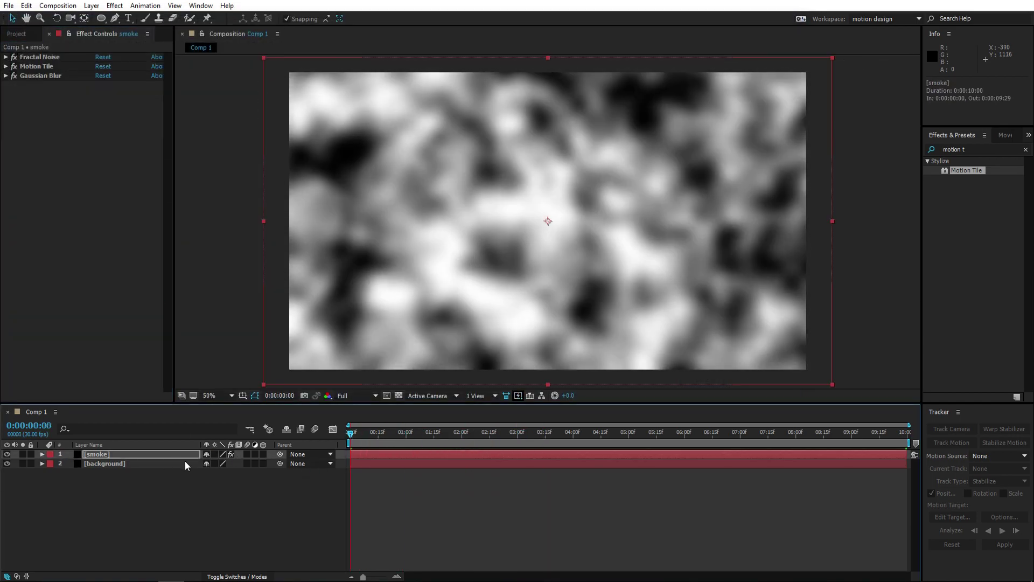
click(156, 506)
right_click(157, 506)
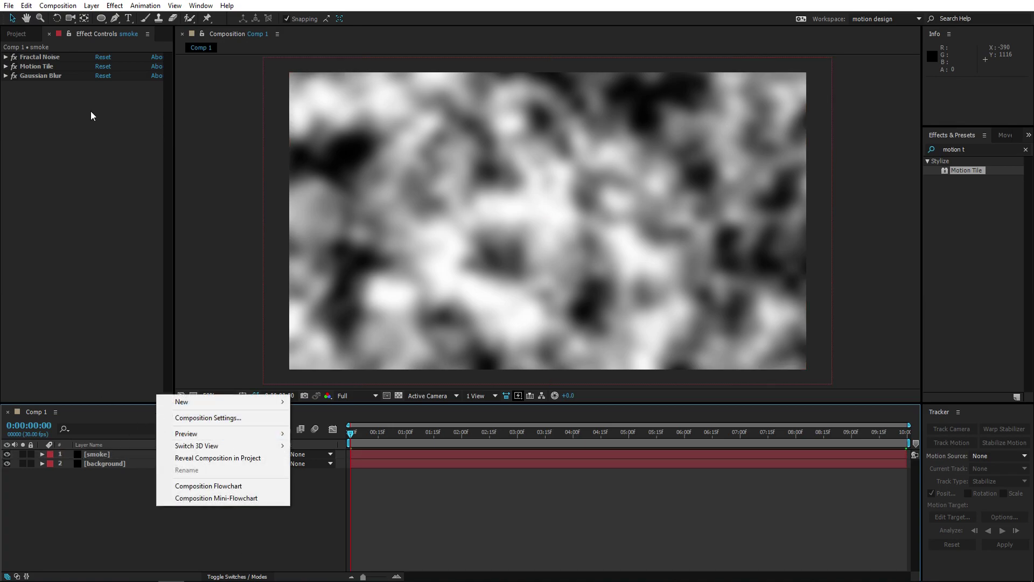
click(81, 21)
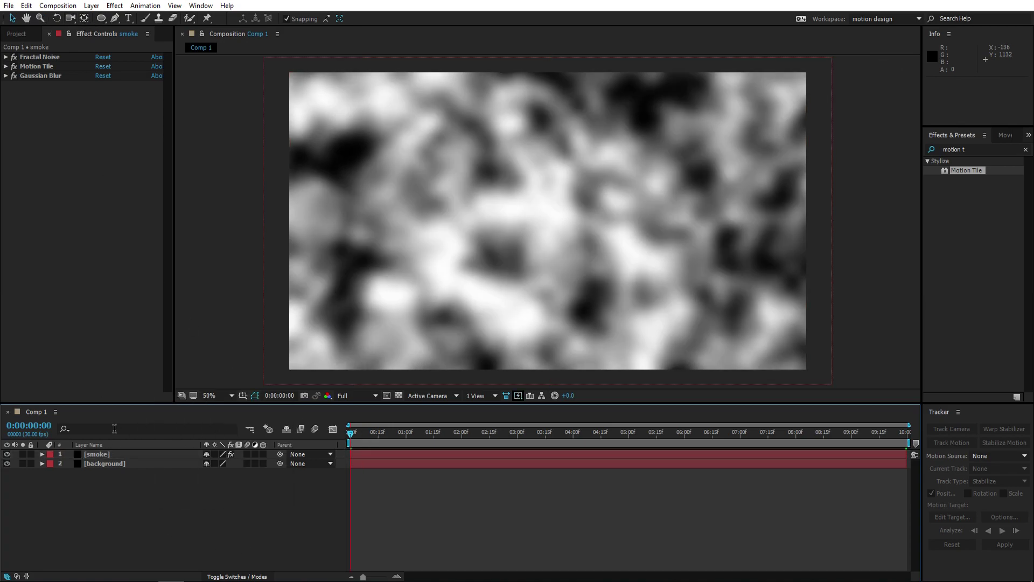
Start keyframing the smoke layer's Position at the beginning of the composition.
click(113, 454)
key(p)
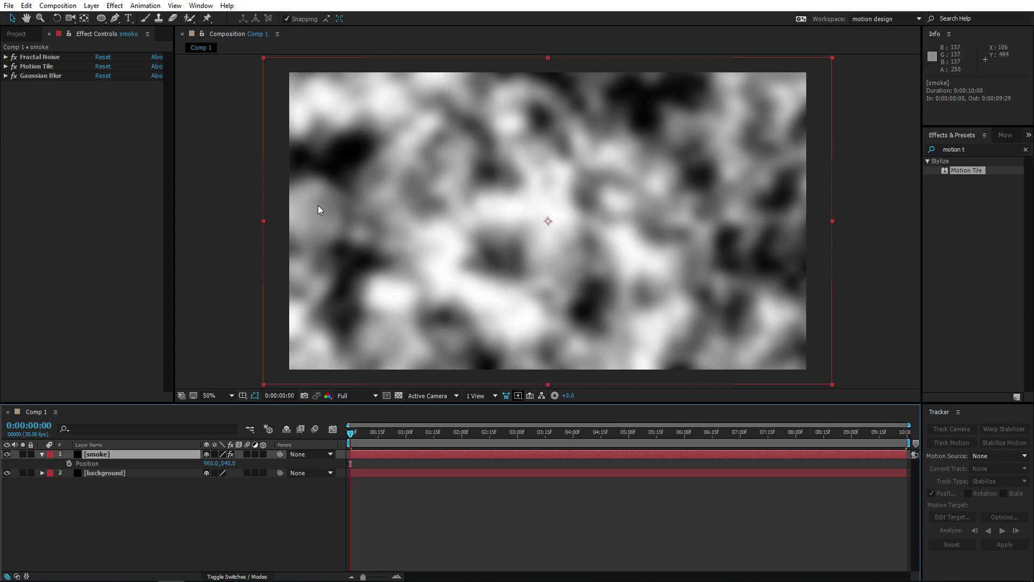
scroll(267, 209, down, 2)
scroll(470, 230, up, 2)
click(69, 463)
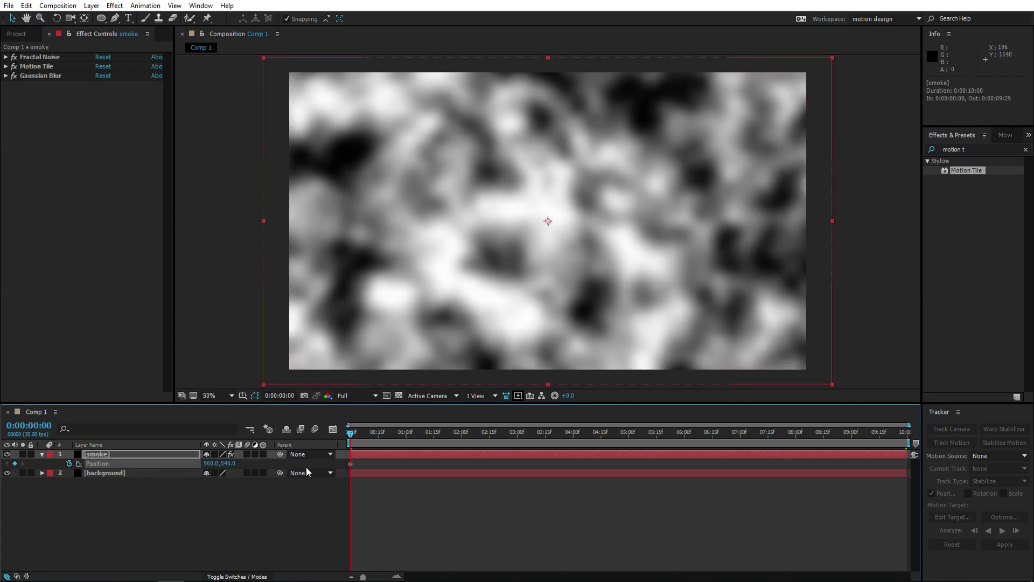
Set the smoke layer's horizontal position to 3800 at the composition's last frame.
drag(365, 436, 951, 441)
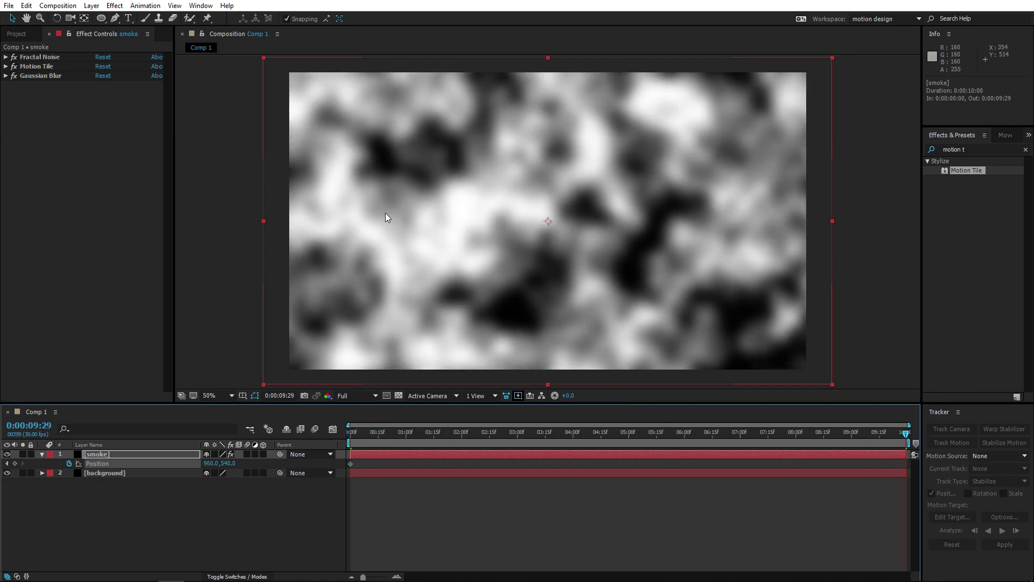
scroll(386, 212, down, 2)
drag(211, 463, 363, 463)
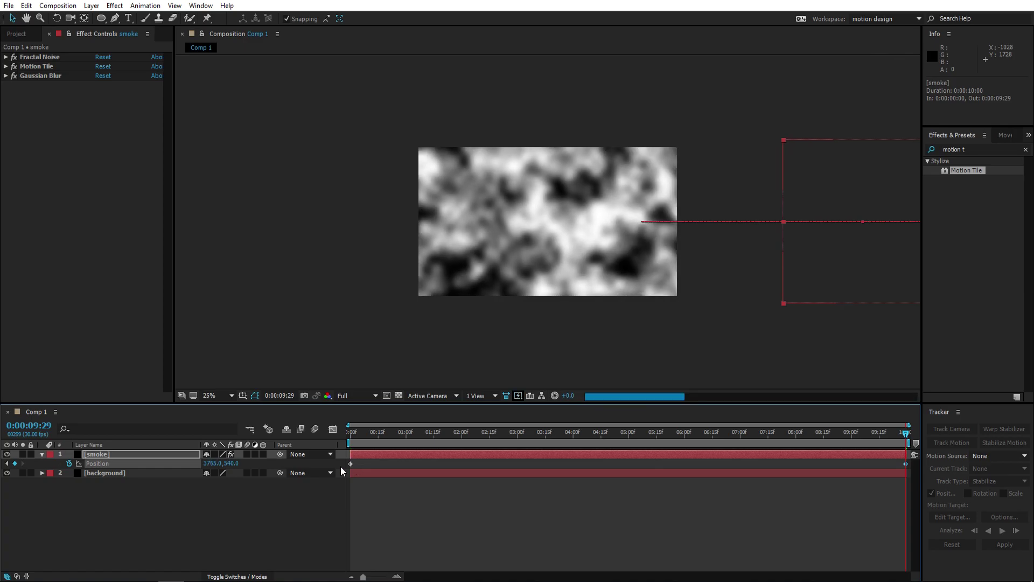
click(208, 463)
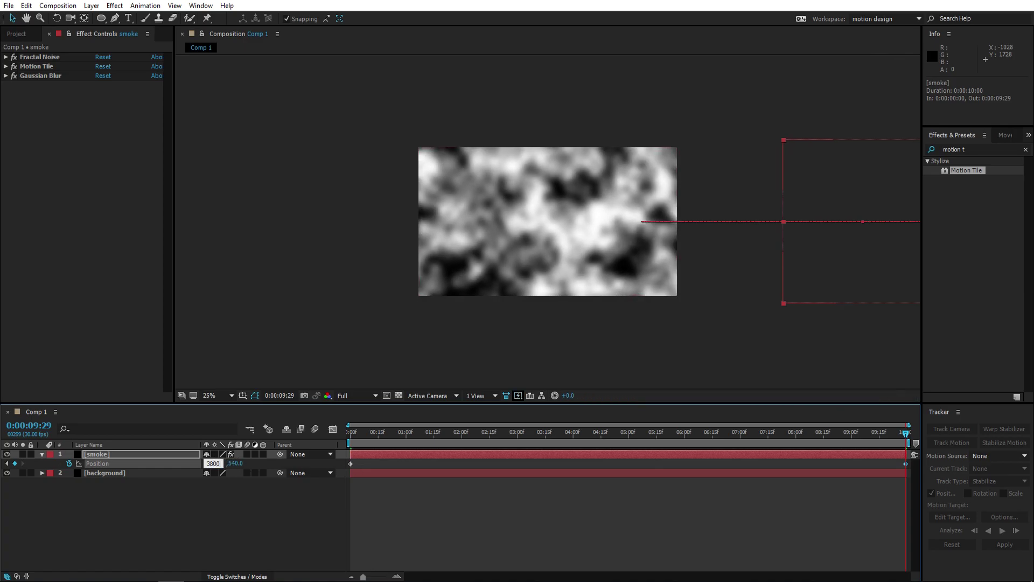
key(Return)
key(ctrl+s)
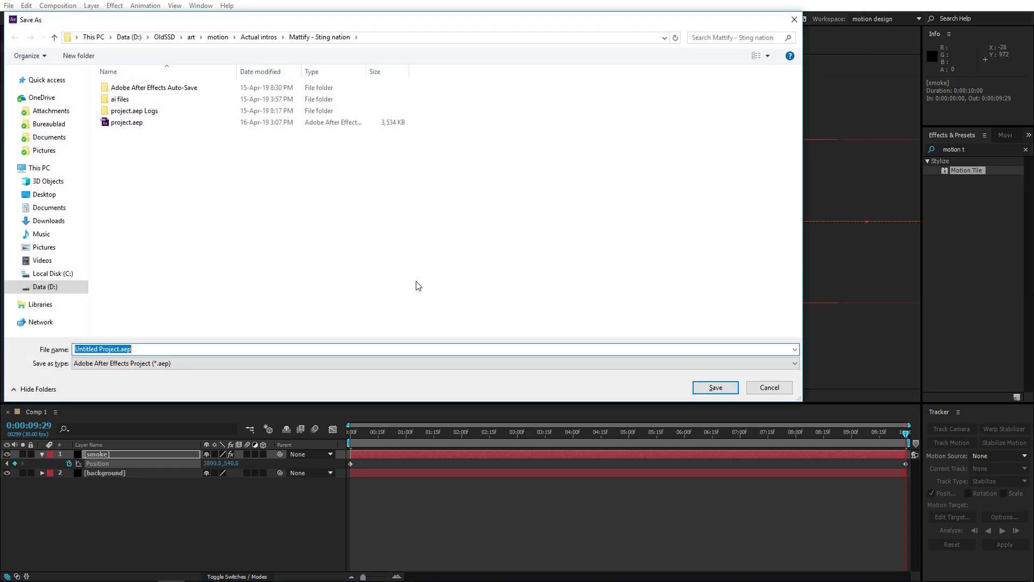
key(Escape)
Preview the smoke layer's horizontal movement across the composition.
scroll(576, 284, up, 1)
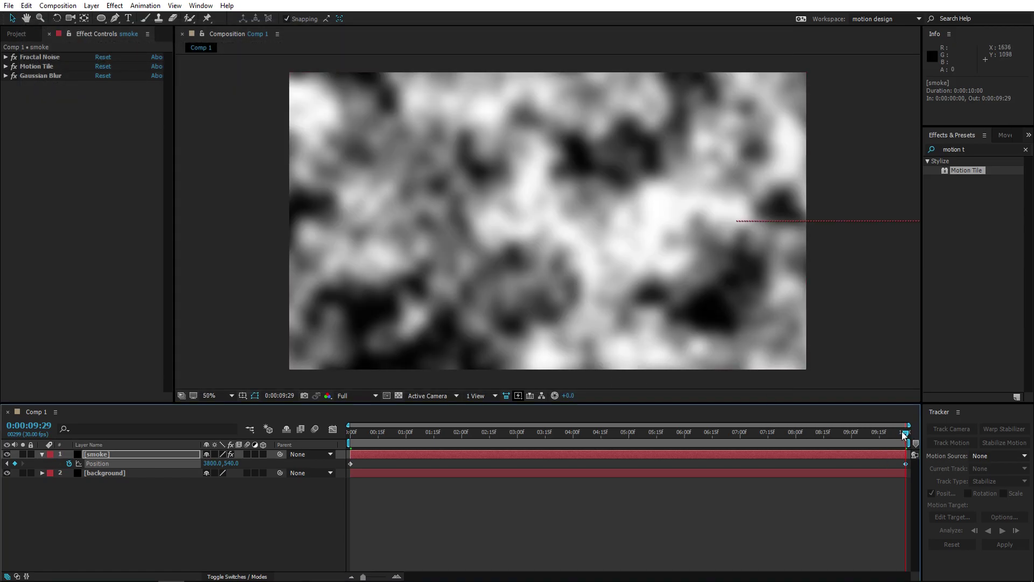
scroll(753, 176, down, 1)
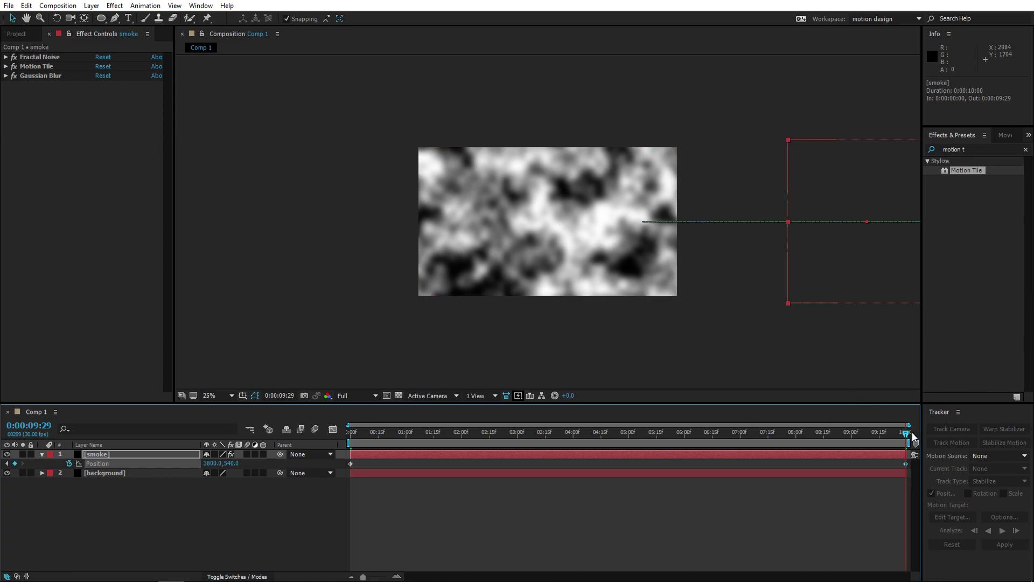
mouse_move(885, 431)
mouse_down()
mouse_move(599, 431)
mouse_move(872, 433)
mouse_up()
key(space)
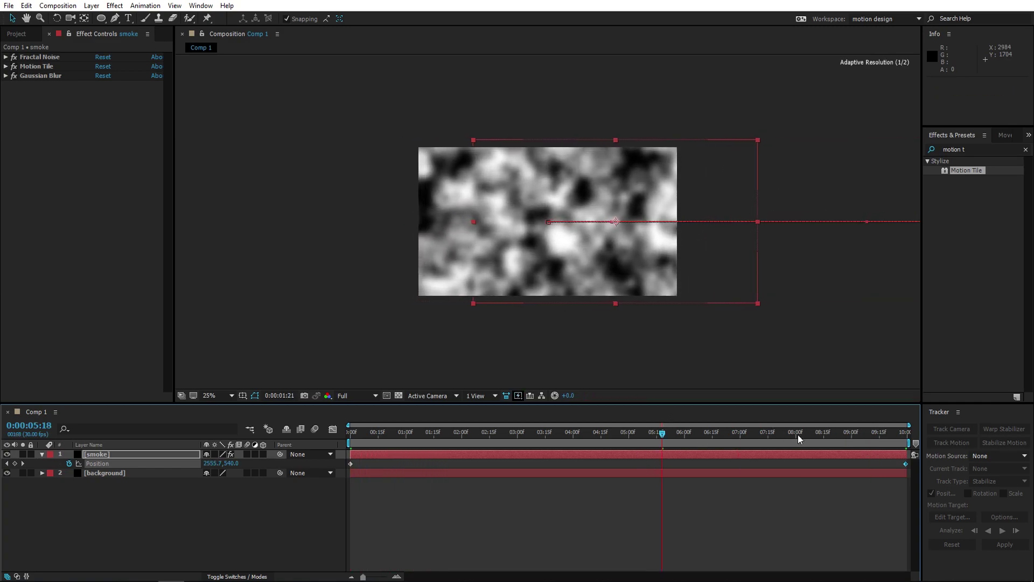
key(space)
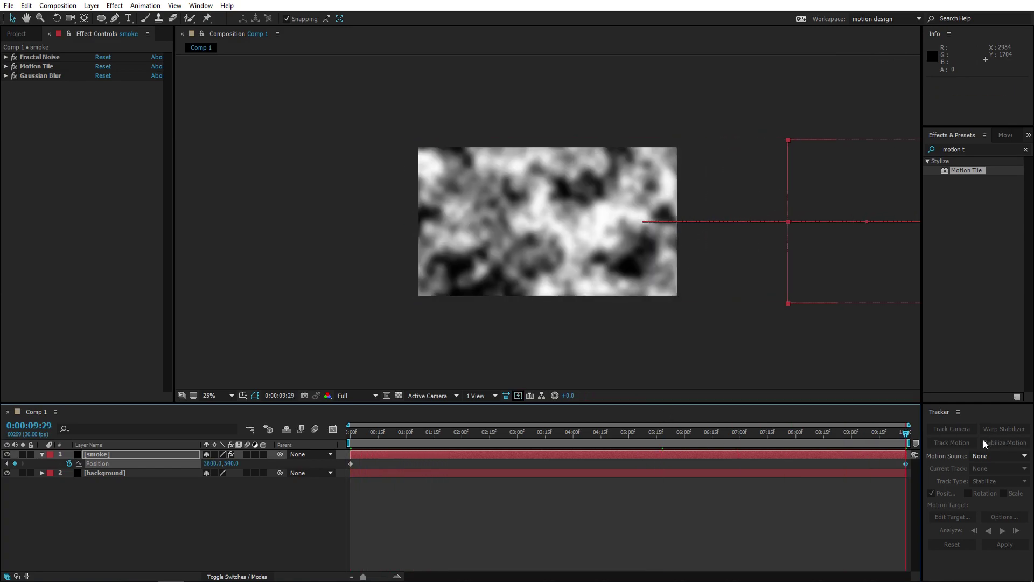
Set the smoke layer's horizontal position to 2800 at the last frame, preview it and return to the first frame.
click(204, 465)
text(2800)
key(Return)
key(space)
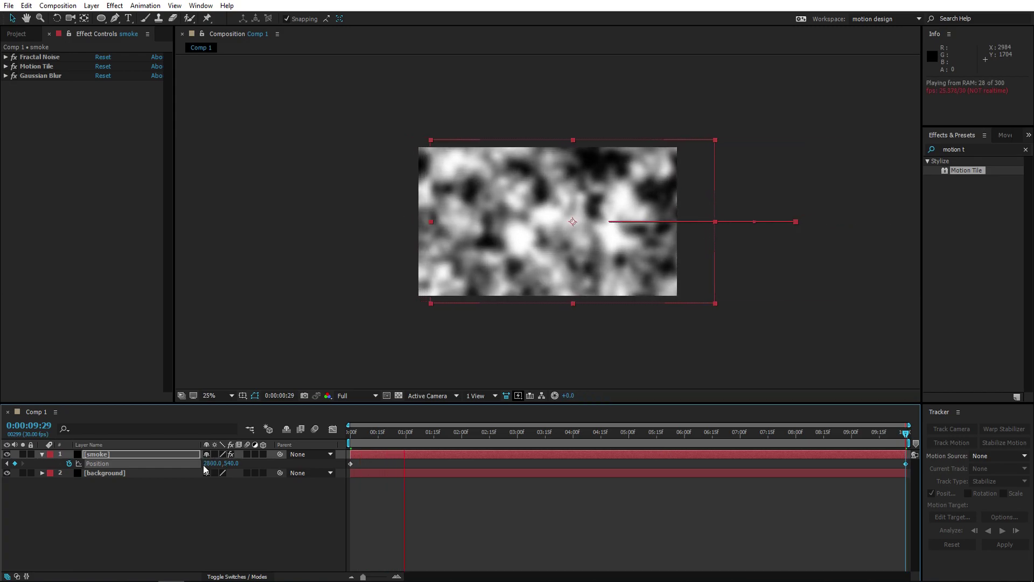
click(385, 487)
click(350, 433)
key(period)
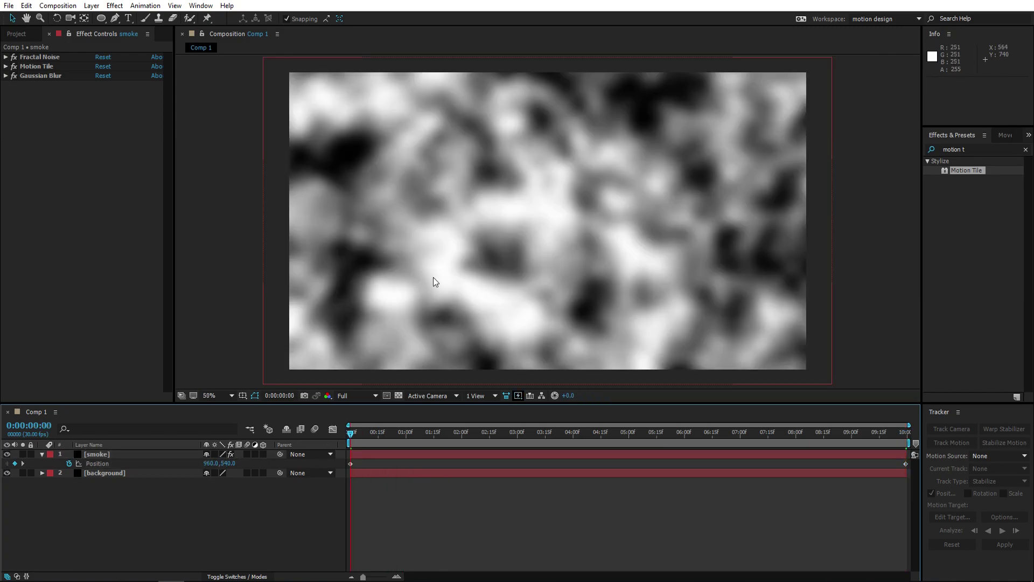
click(8, 454)
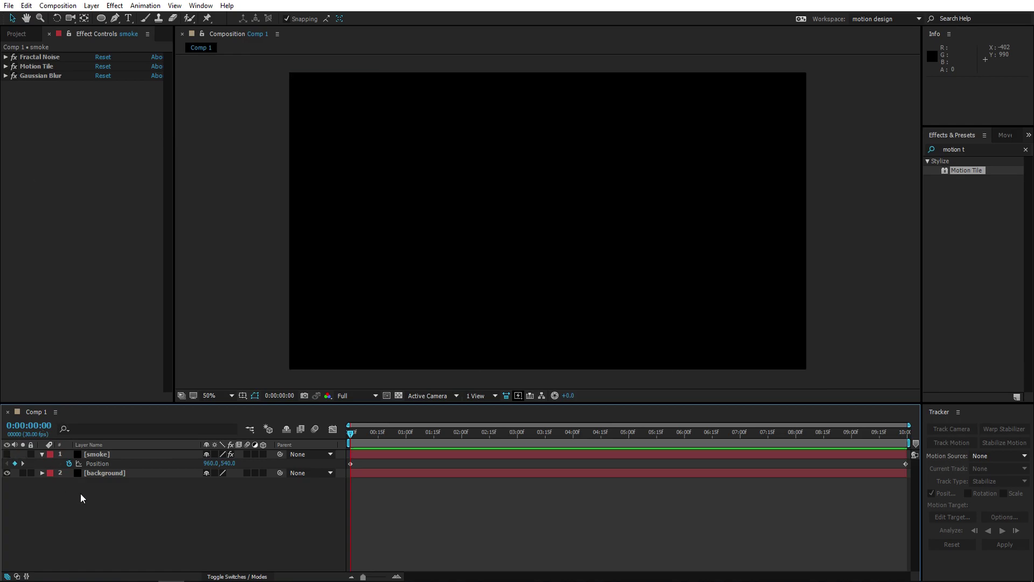
right_click(81, 493)
click(8, 455)
Draw a white ellipse about 1400 by 570 px in the frame's lower half on a new shape layer and center its anchor point.
click(42, 454)
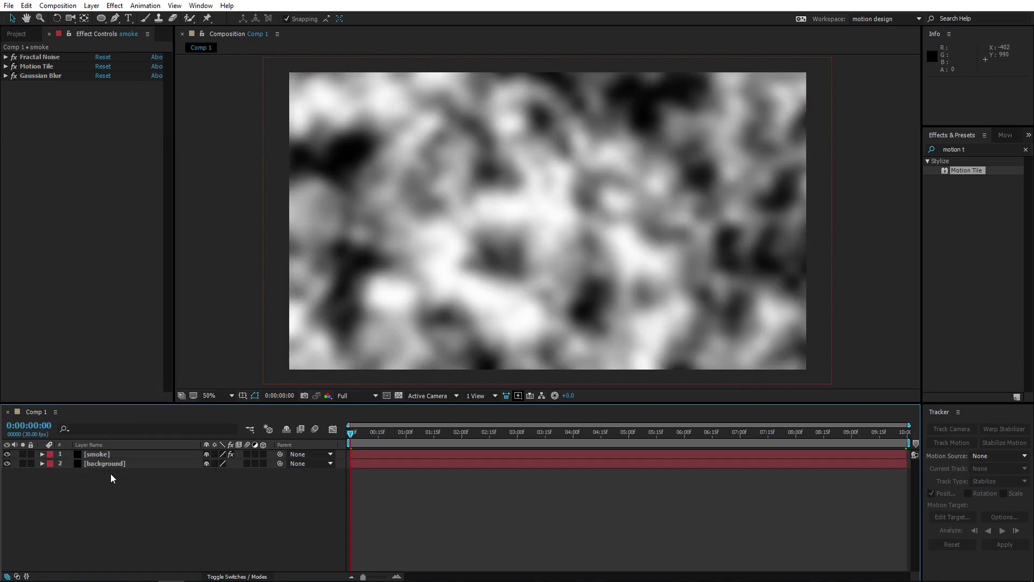
click(101, 18)
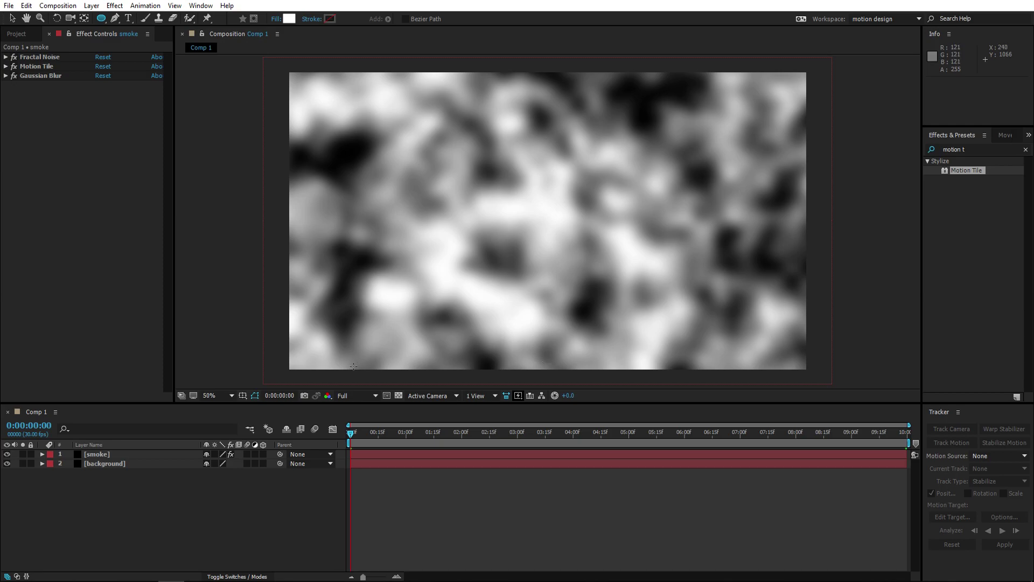
drag(353, 374, 731, 218)
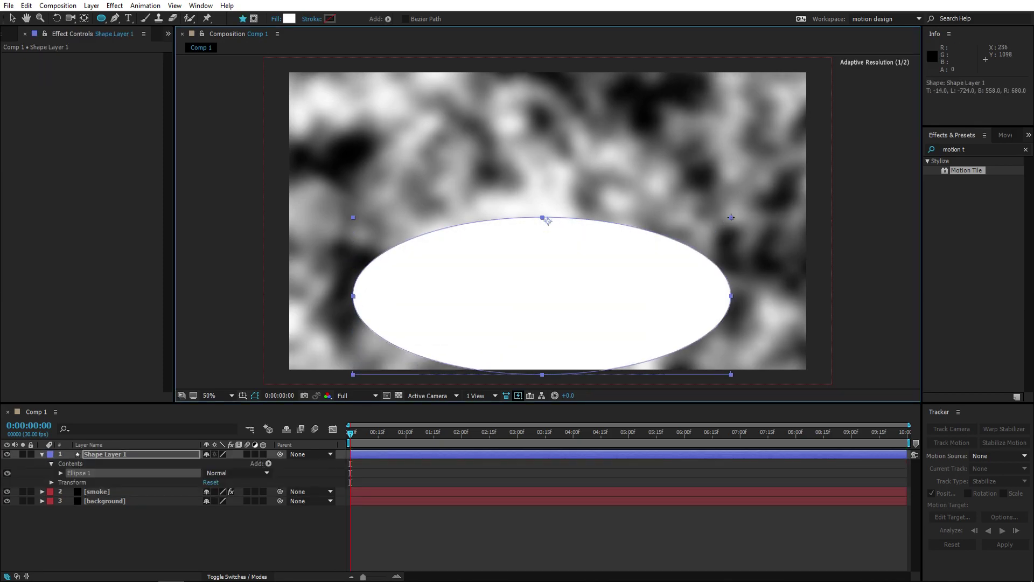
click(1003, 135)
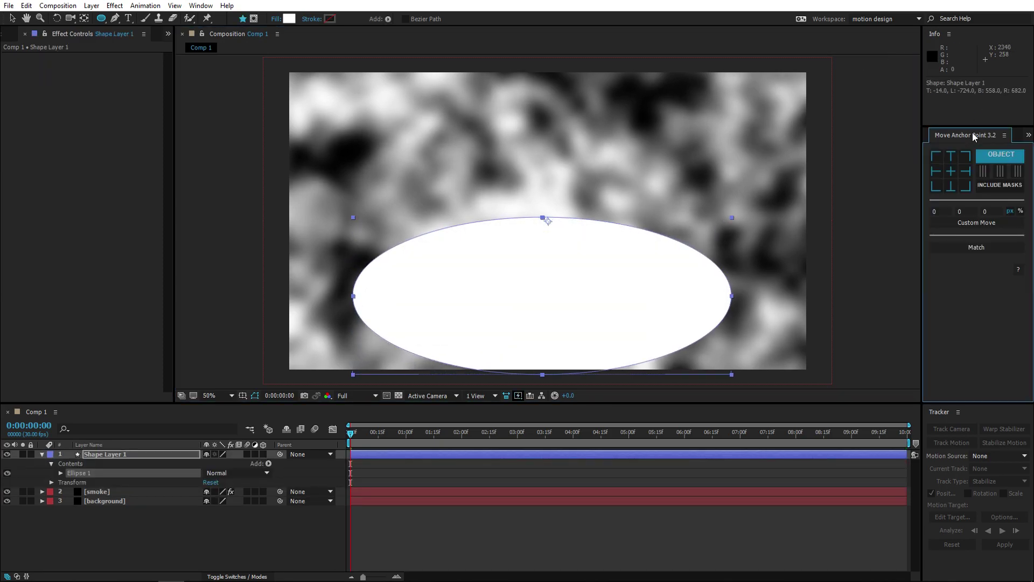
click(950, 171)
Find Gaussian Blur in the effects library and apply it to the ellipse's shape layer.
click(1029, 134)
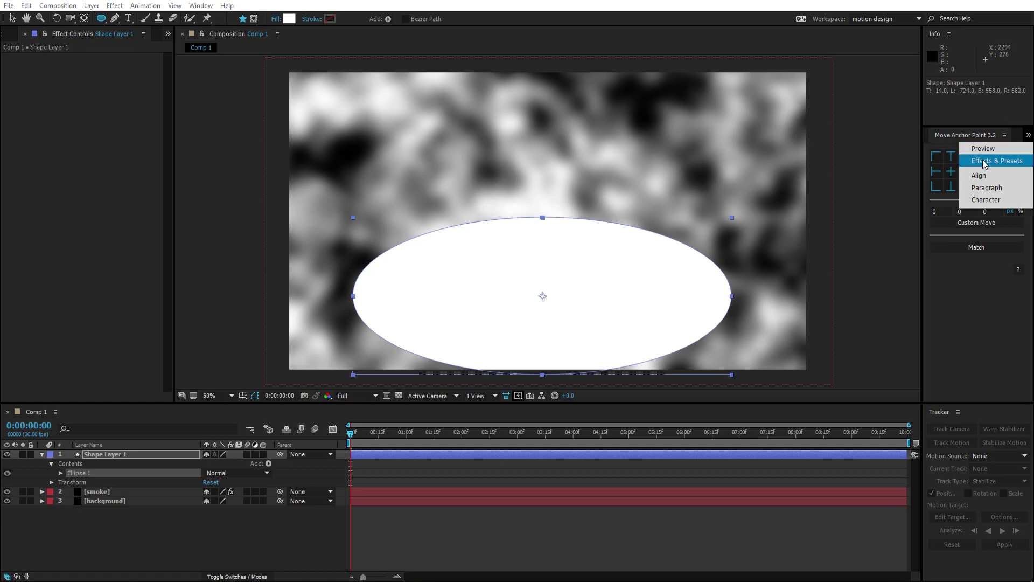
click(981, 160)
click(968, 147)
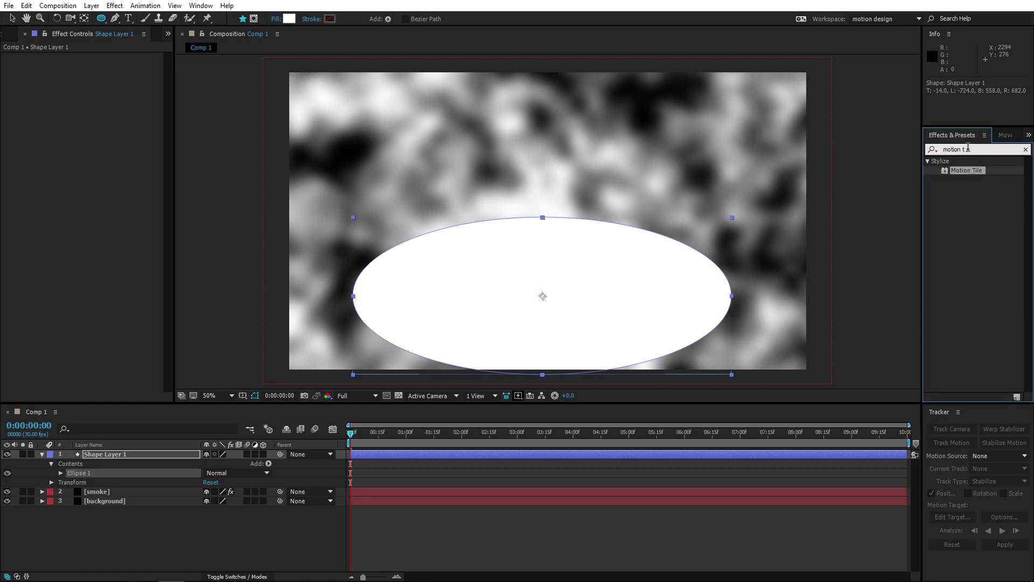
text(gau)
drag(964, 170, 576, 269)
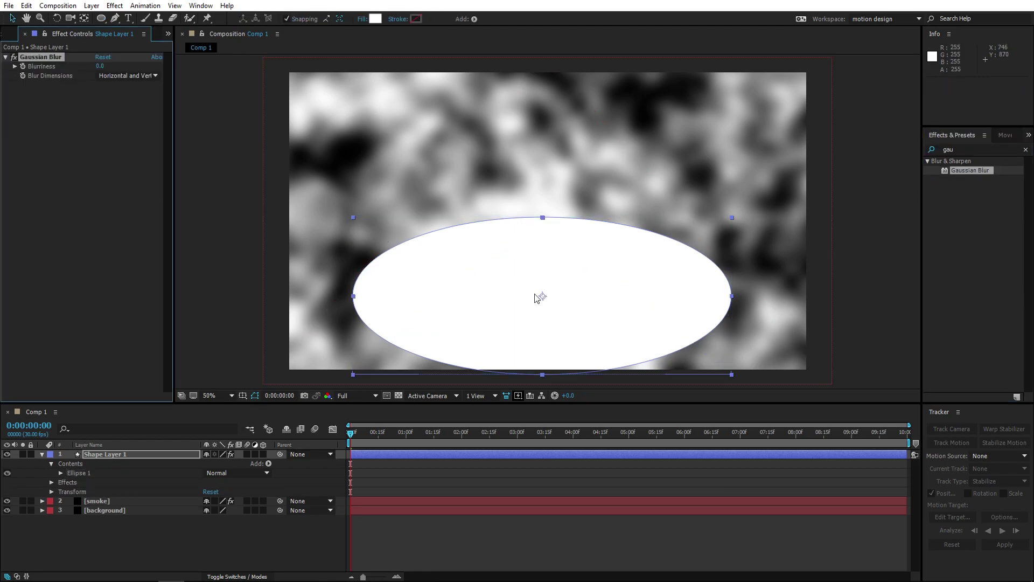
Set the smoke layer's track matte to Luma Matte "Shape Layer 1".
click(141, 501)
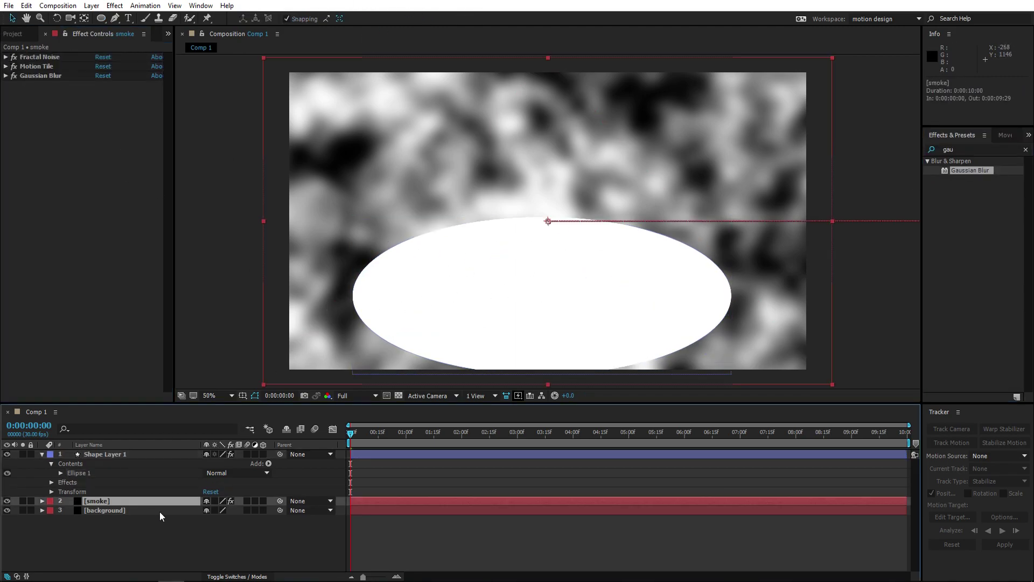
click(239, 576)
click(267, 501)
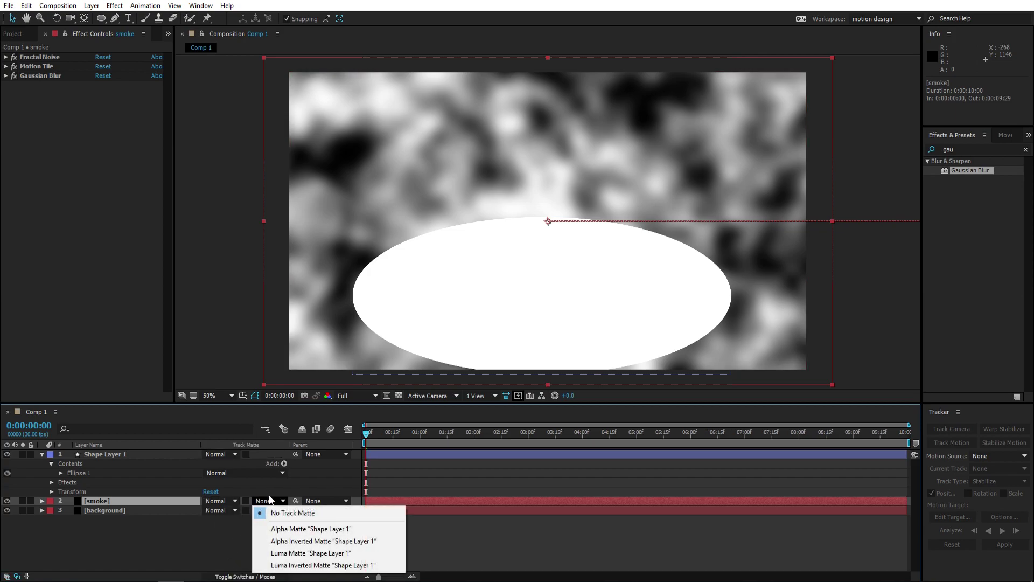
click(298, 555)
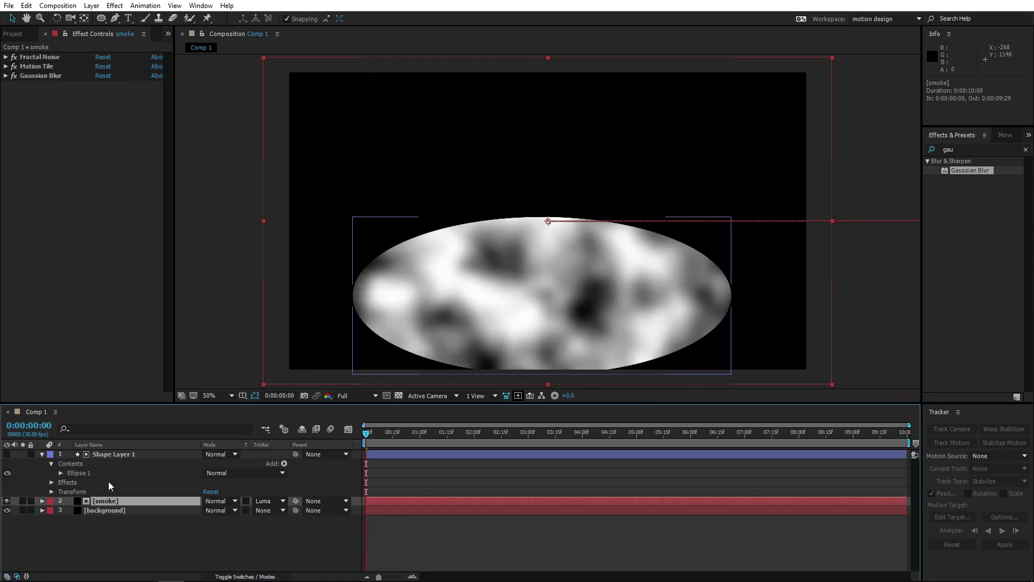
Collapse the properties of Shape Layer 1 and select the smoke layer.
click(113, 456)
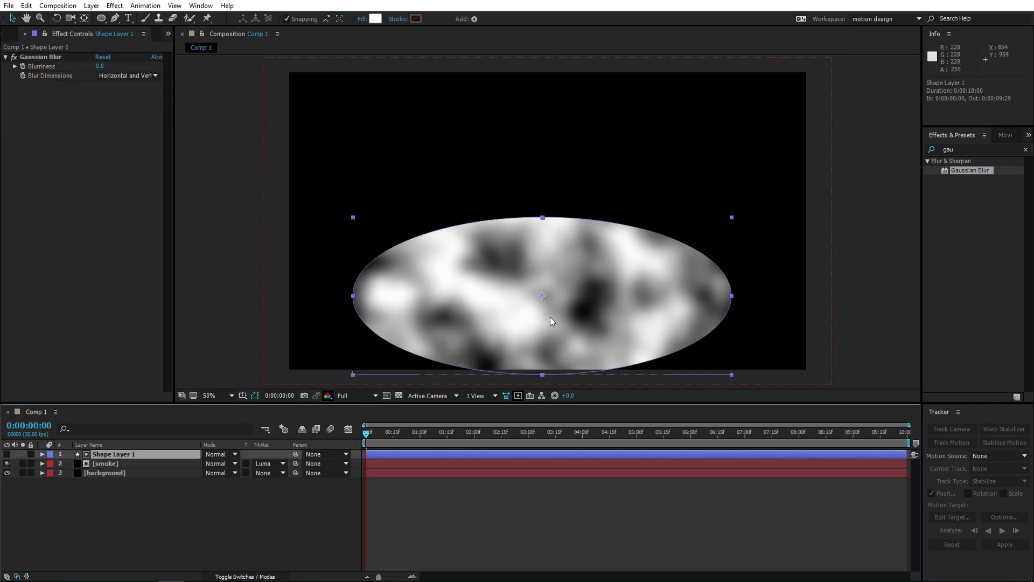
scroll(454, 251, down, 2)
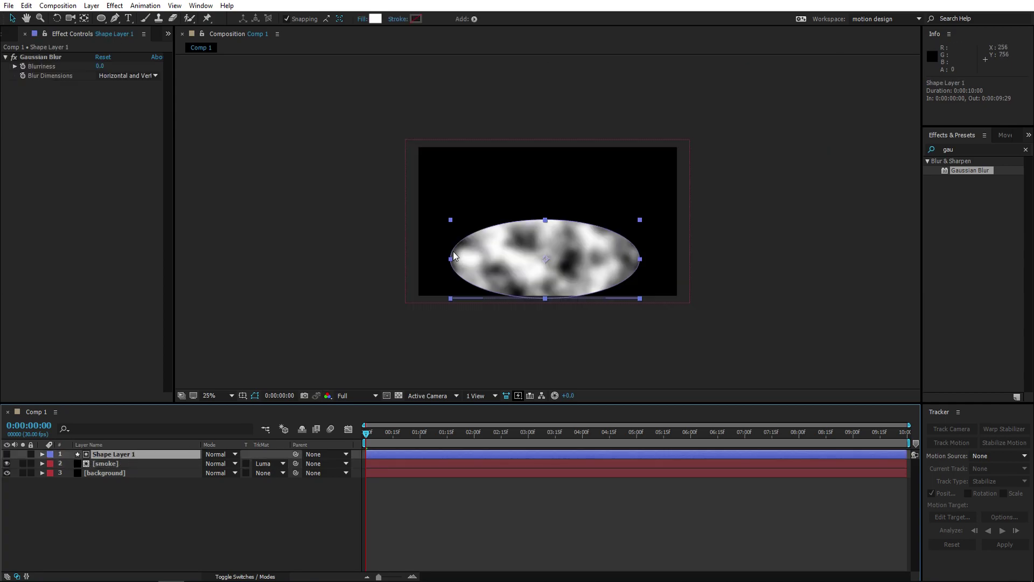
scroll(453, 251, up, 2)
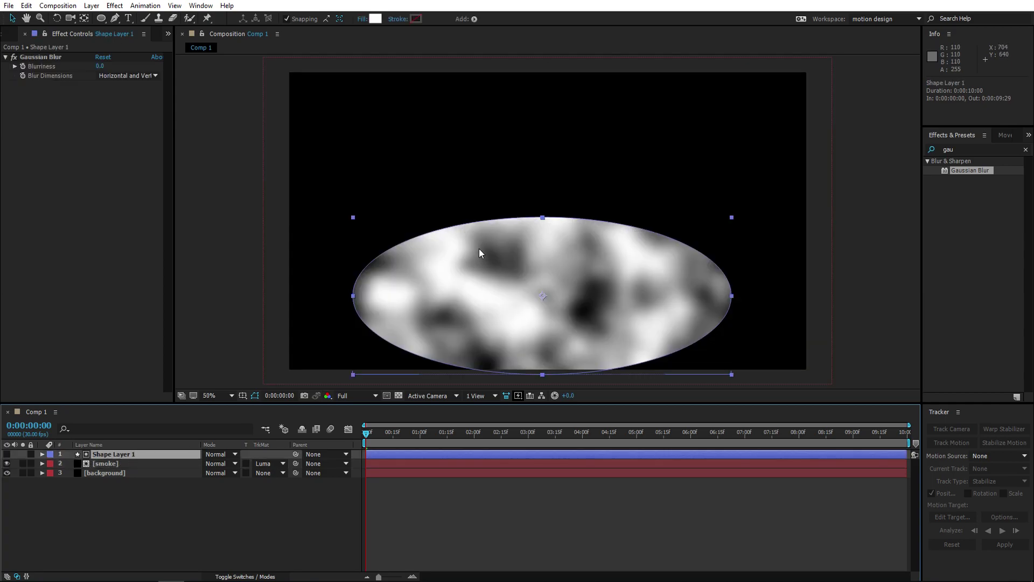
click(122, 463)
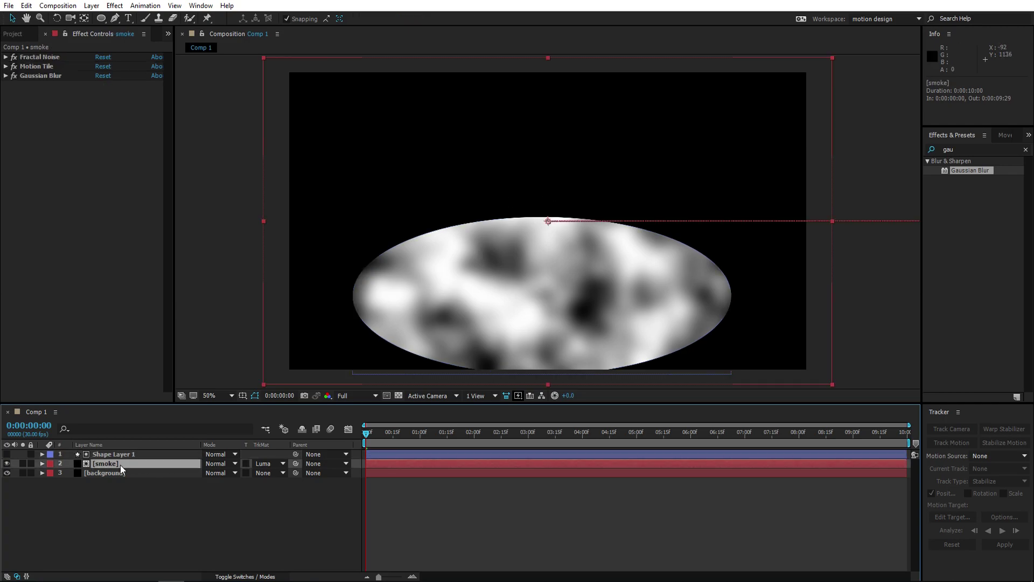
click(102, 454)
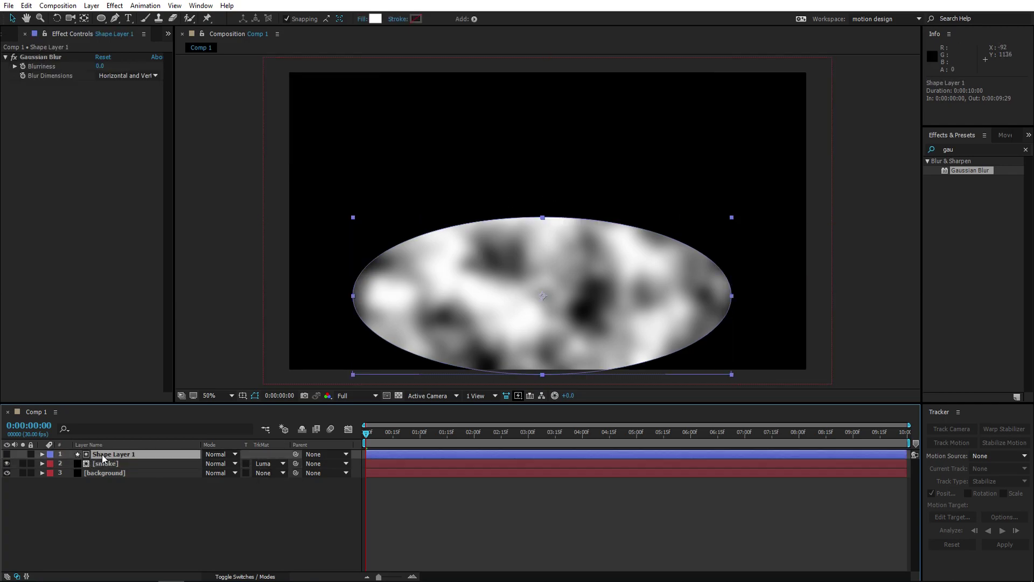
click(107, 463)
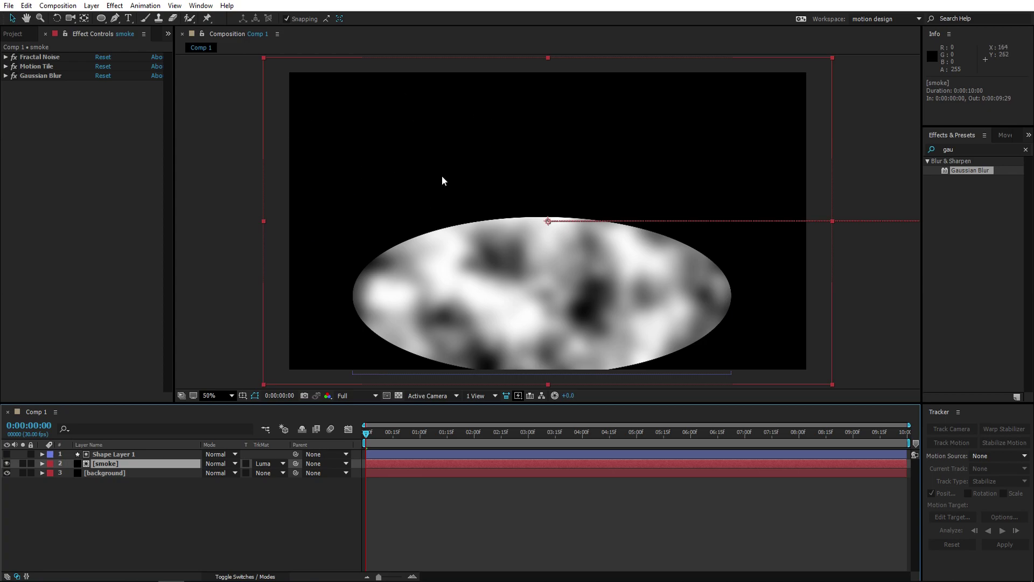
click(128, 457)
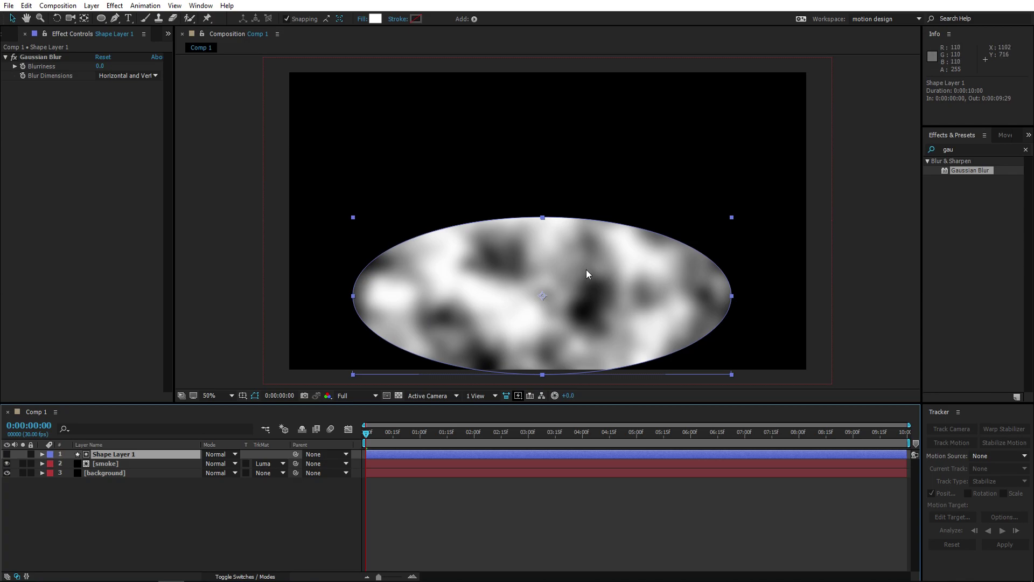
click(141, 465)
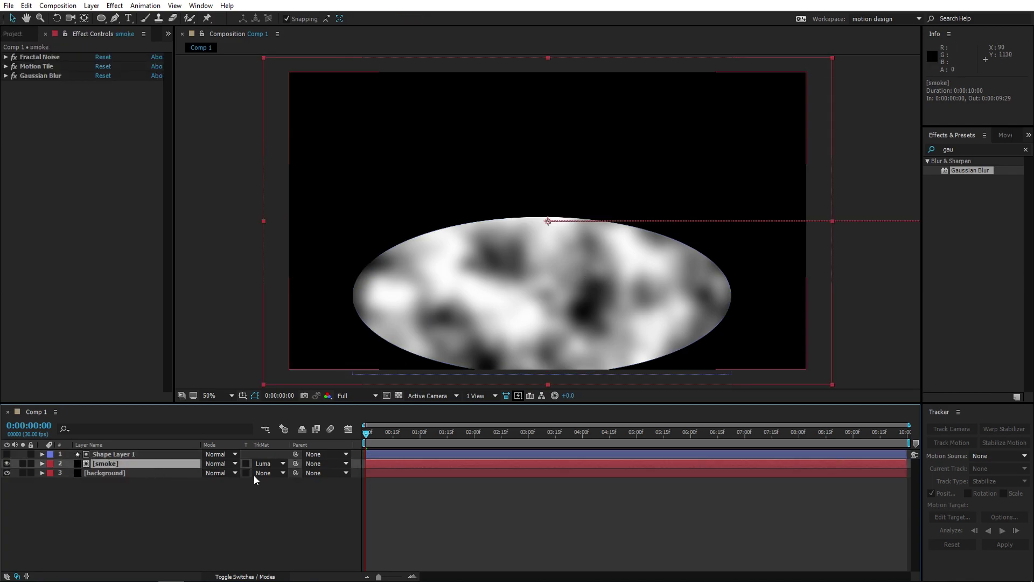
click(272, 464)
Center the ellipse of Shape Layer 1 horizontally in the composition.
click(112, 455)
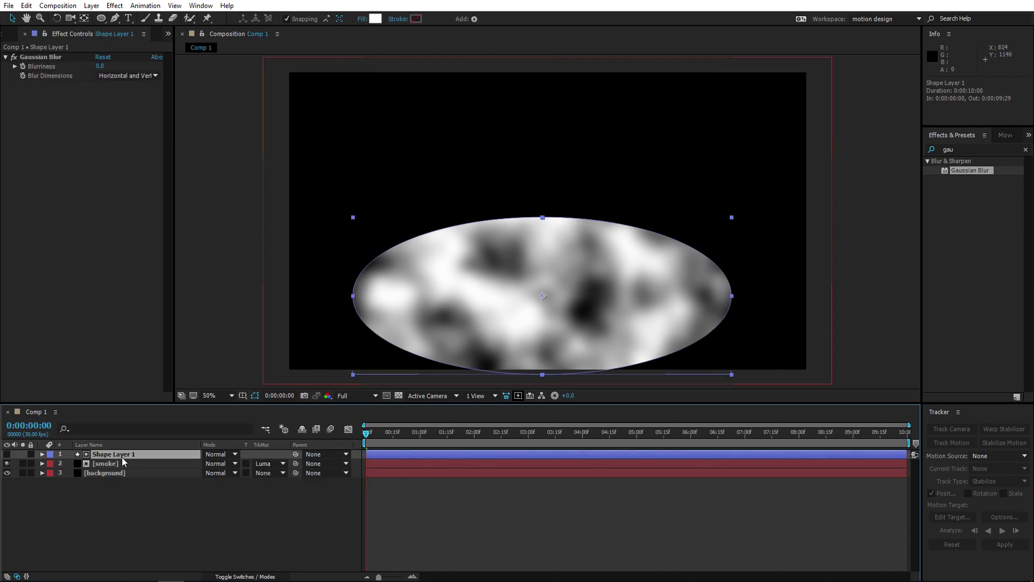
click(1029, 134)
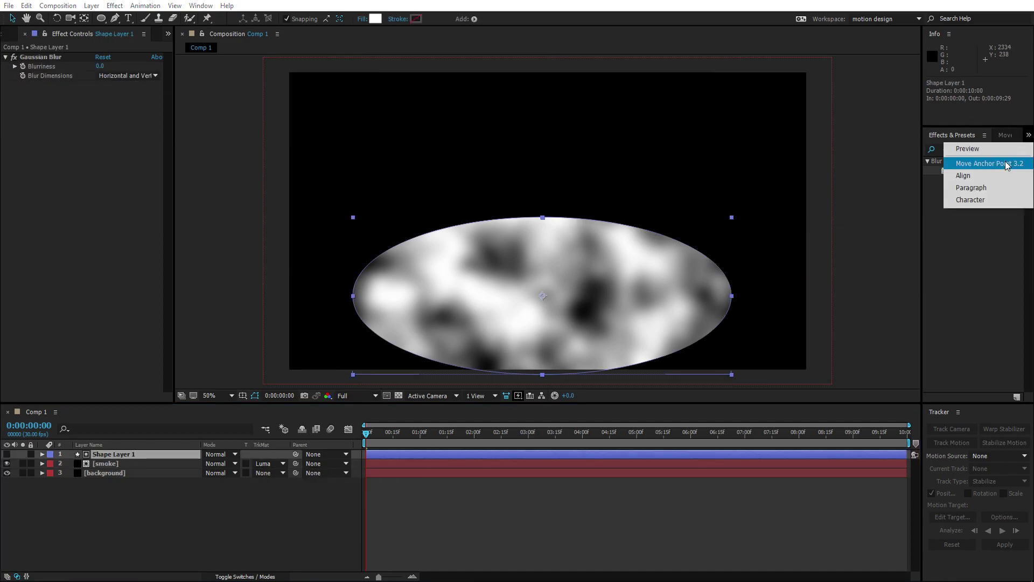
click(969, 161)
click(952, 163)
Nudge the ellipse straight down until its center sits on the frame's lower edge, then deselect it.
key(shift+Down)
key(shift+Down)
key(shift+Down)
key(shift+Down)
key(shift+Down)
key(shift+Down)
key(shift+Down)
key(shift+Down)
key(shift+Down)
key(shift+Down)
key(shift+Down)
key(shift+Down)
key(shift+Down)
key(shift+Down)
key(shift+Down)
key(shift+Down)
key(shift+Down)
key(shift+Down)
key(shift+Down)
key(shift+Down)
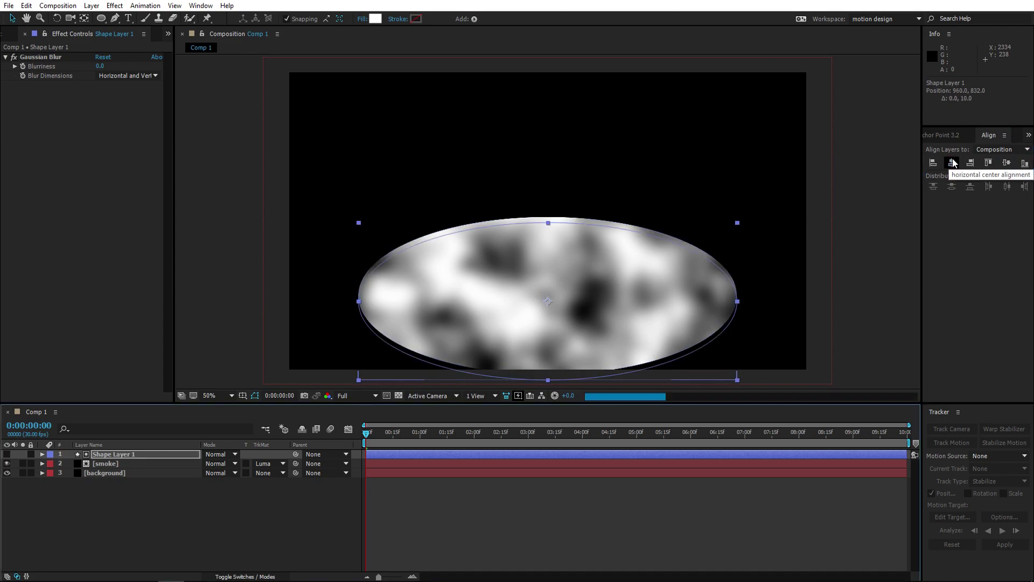
key(shift+Down)
key(shift+Down)
key(shift+Down)
key(shift+Down)
key(shift+Down)
key(shift+Down)
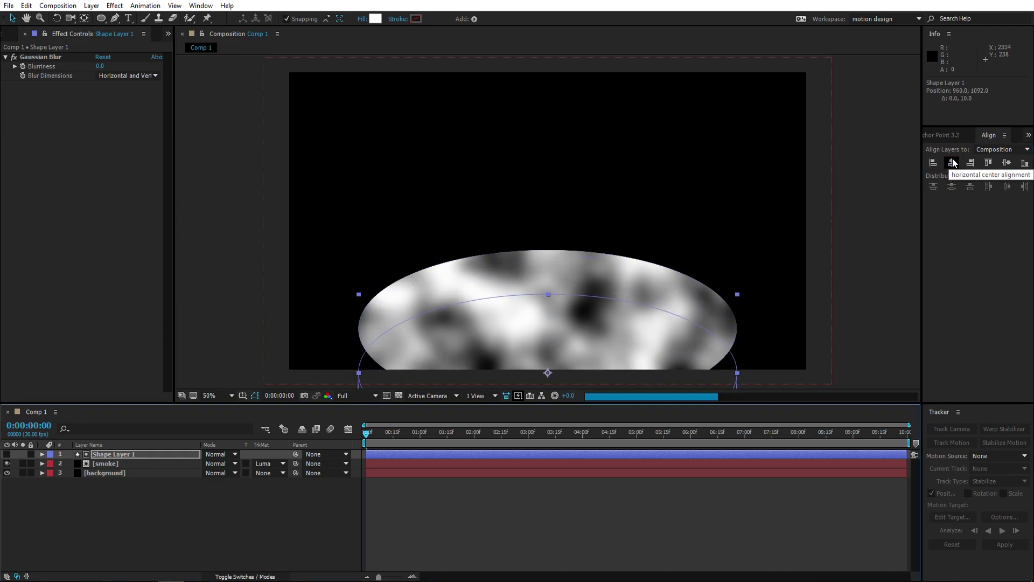
key(Up)
key(Up)
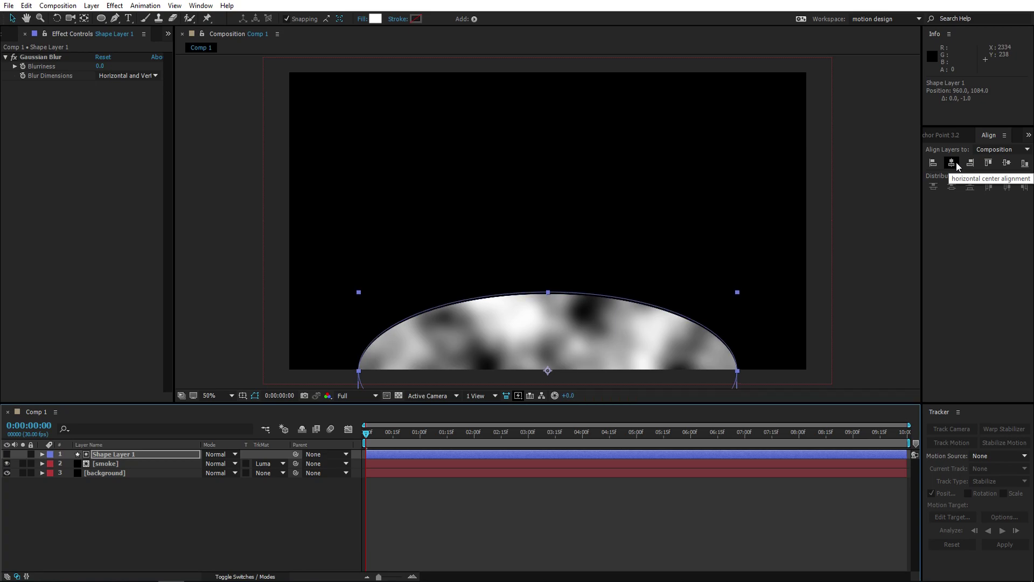
click(289, 497)
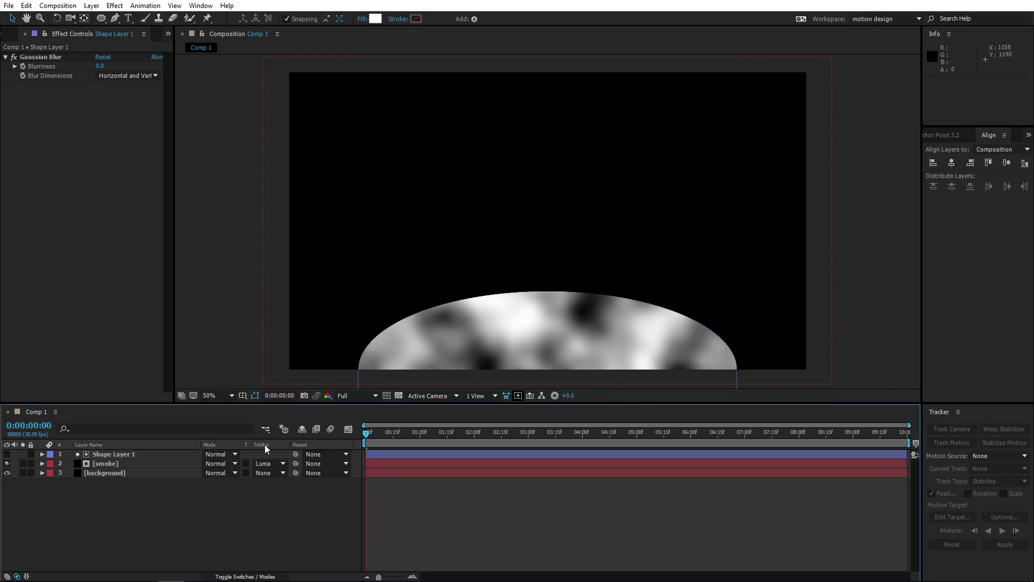
Set the Gaussian Blur blurriness on Shape Layer 1 to 400.
click(99, 455)
drag(103, 67, 605, 128)
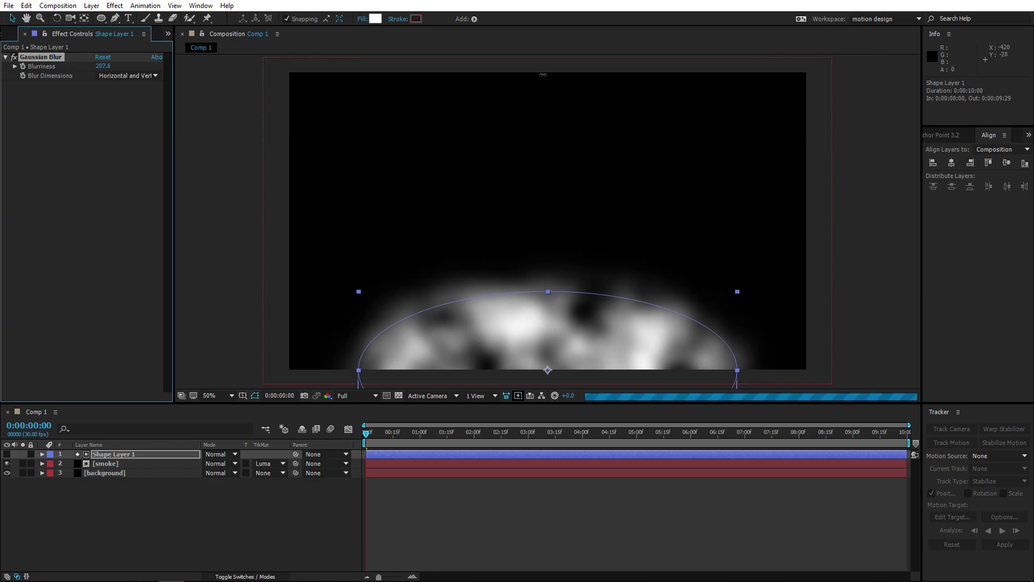
drag(103, 66, 137, 54)
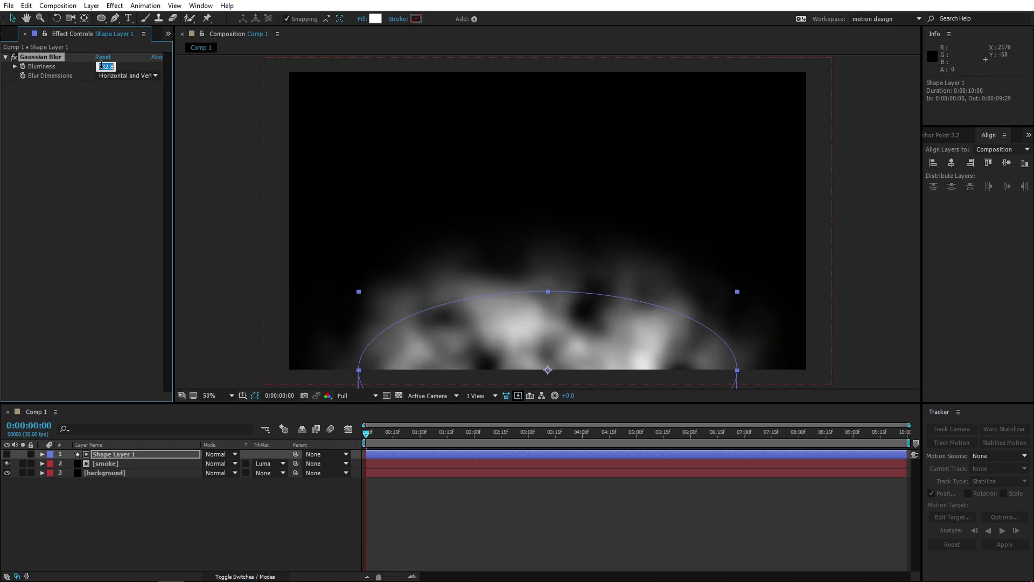
text(0)
key(Return)
click(328, 512)
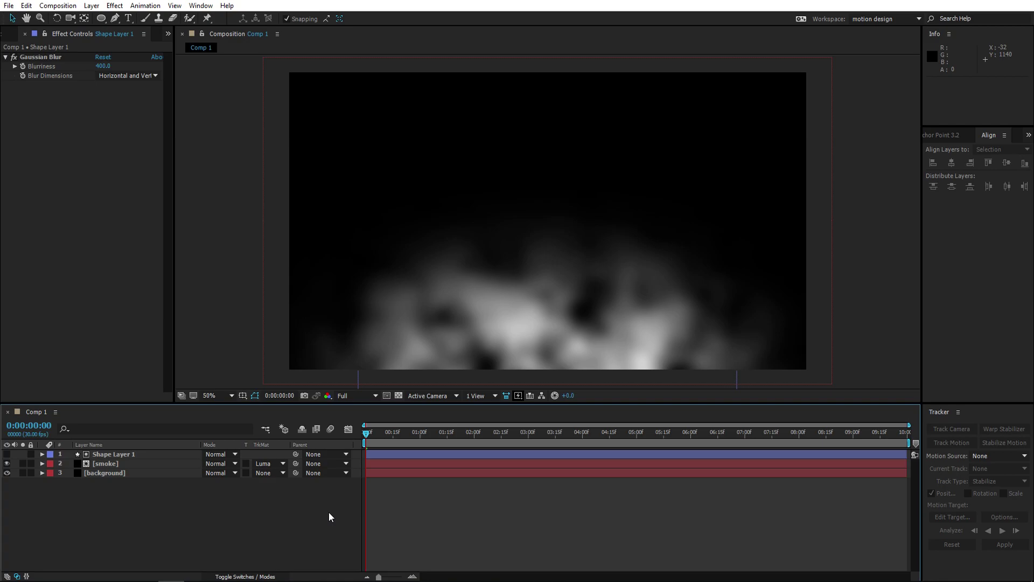
Play back the masked smoke animation and save the project.
key(space)
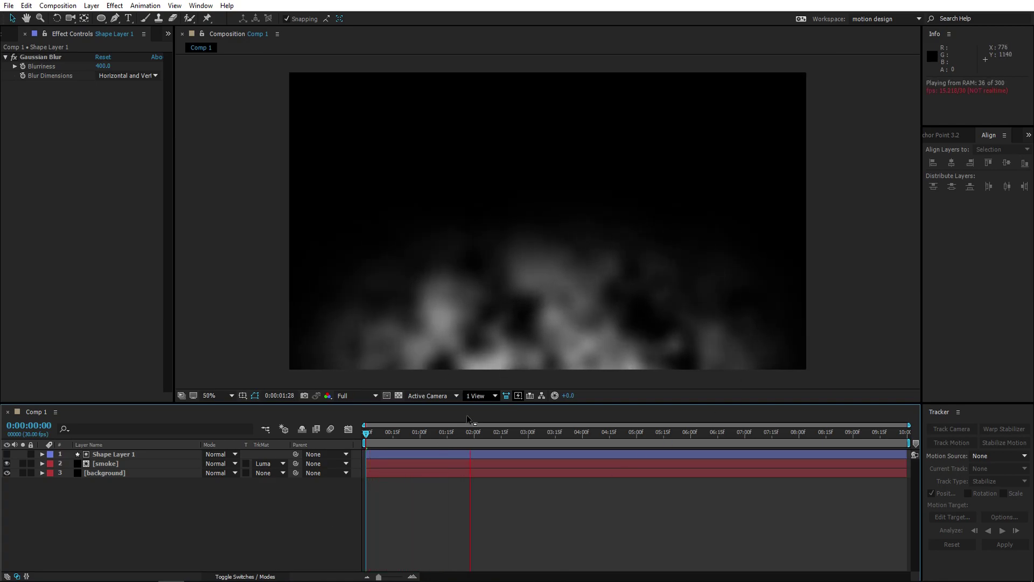
key(ctrl+s)
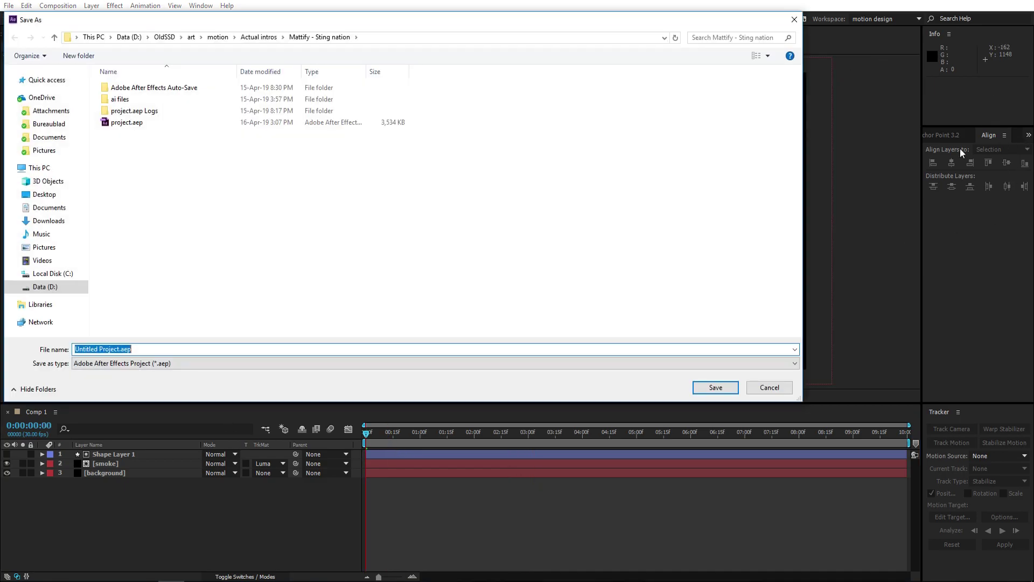
key(Escape)
Find Fractal Noise in the effects library and add it to Shape Layer 1 below its Gaussian Blur.
click(1028, 135)
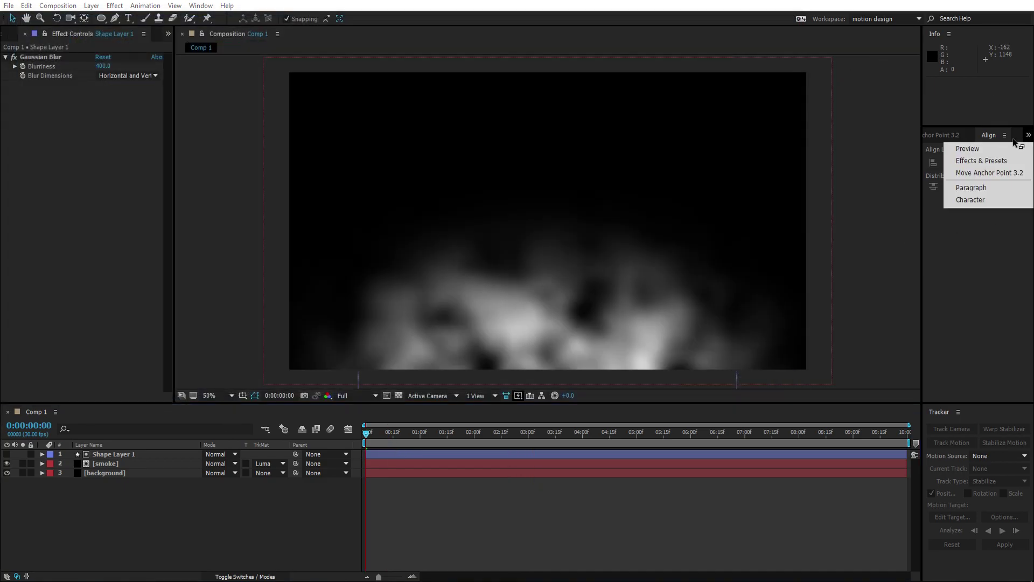
click(981, 160)
text(fracta)
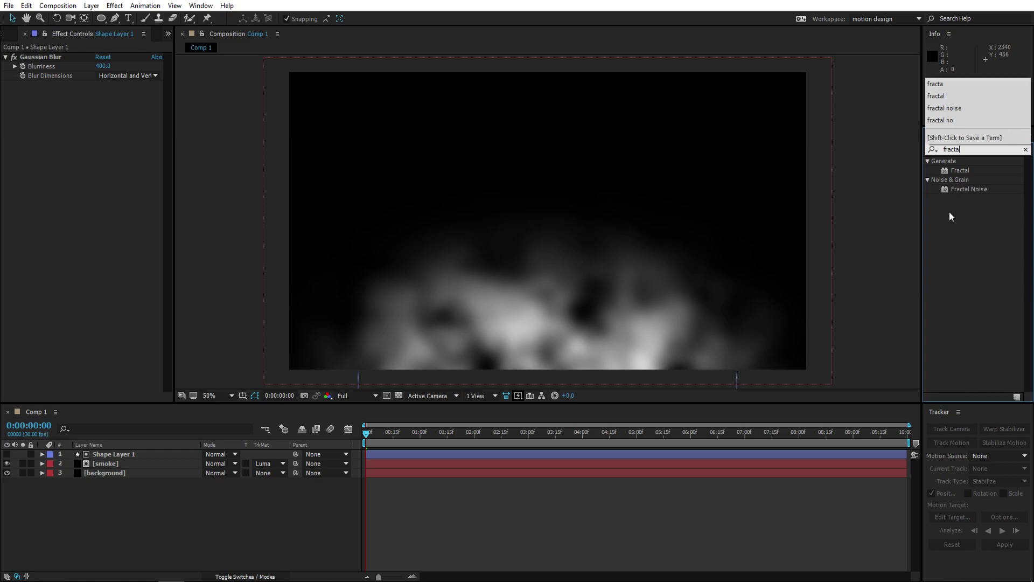
drag(964, 189, 54, 156)
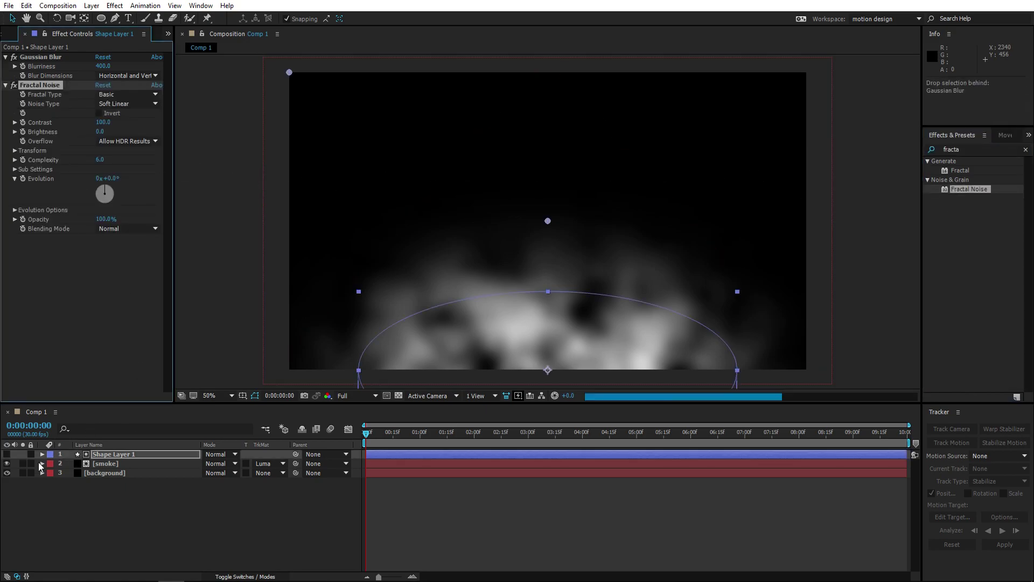
Make Shape Layer 1 visible and hide the smoke layer.
click(7, 455)
click(7, 463)
click(138, 508)
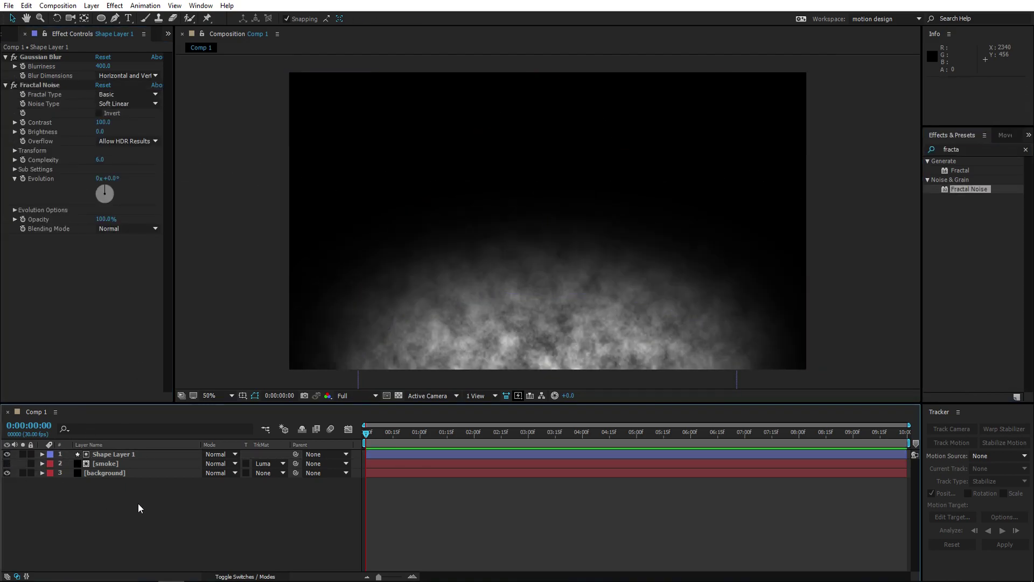
Try a contrast of 500 for the Fractal Noise on Shape Layer 1.
click(102, 460)
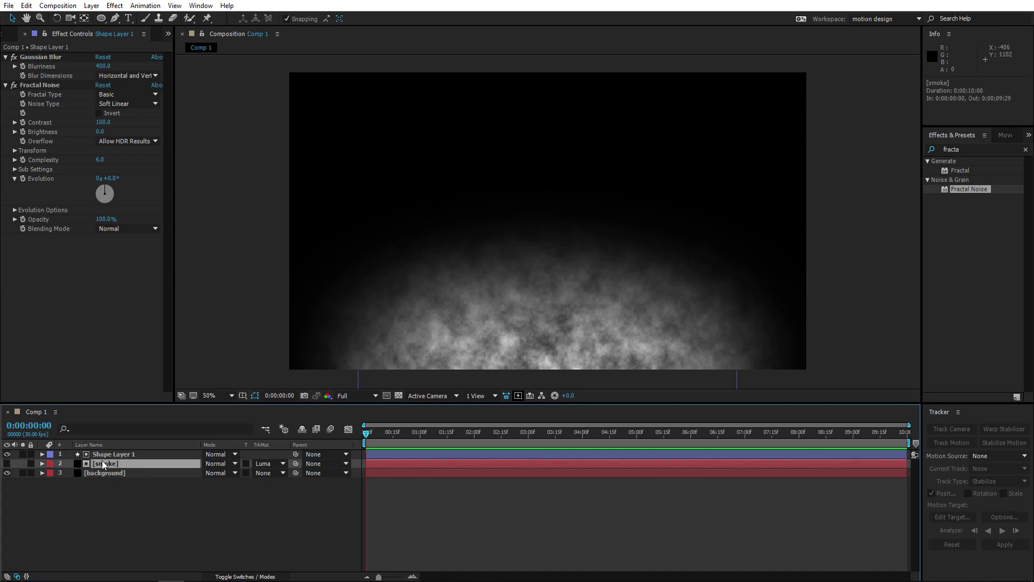
click(105, 455)
click(99, 125)
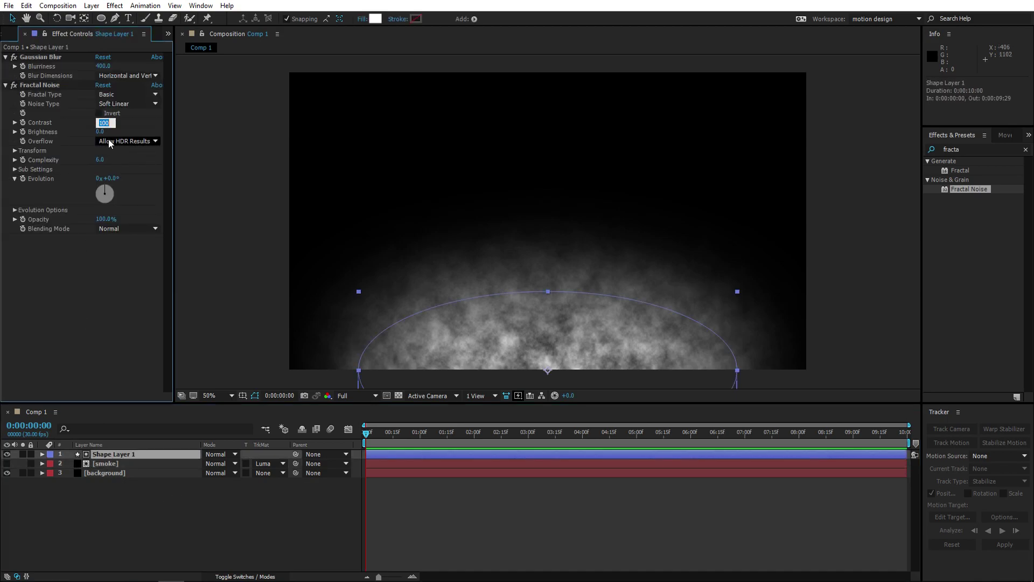
text(500)
key(Return)
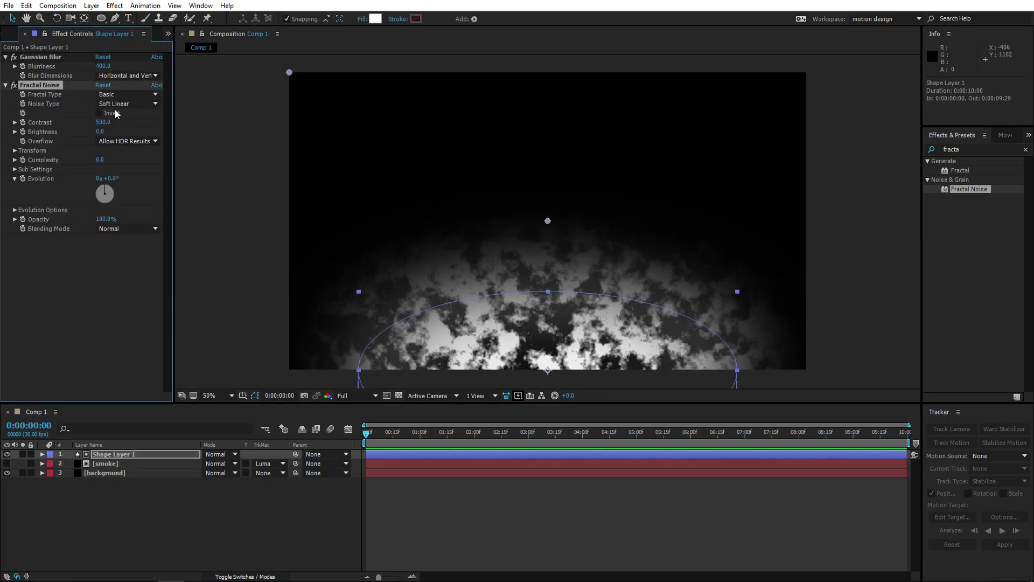
Set the Fractal Noise contrast on Shape Layer 1 to 200.
drag(103, 123, 90, 124)
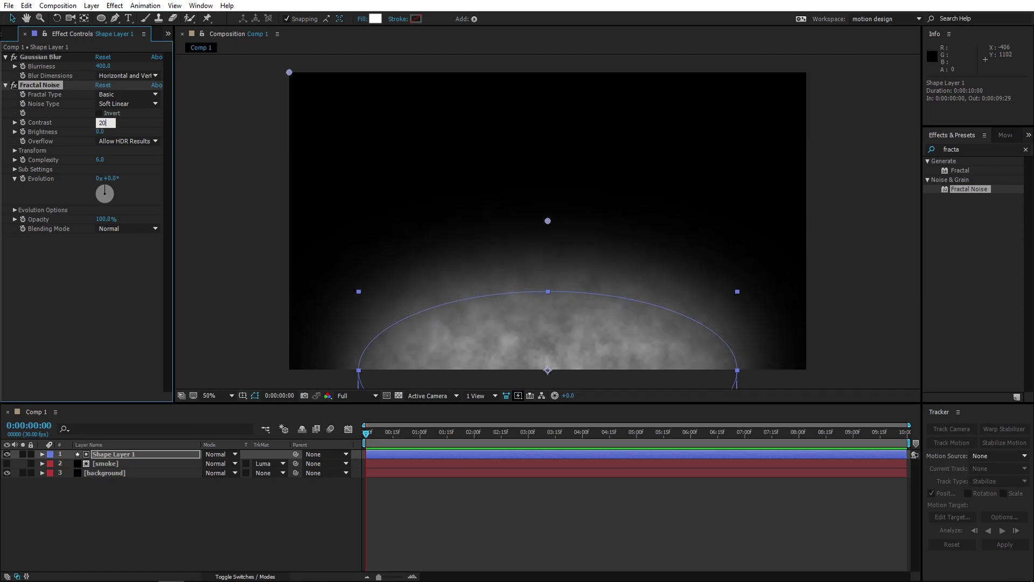
text(0)
key(Return)
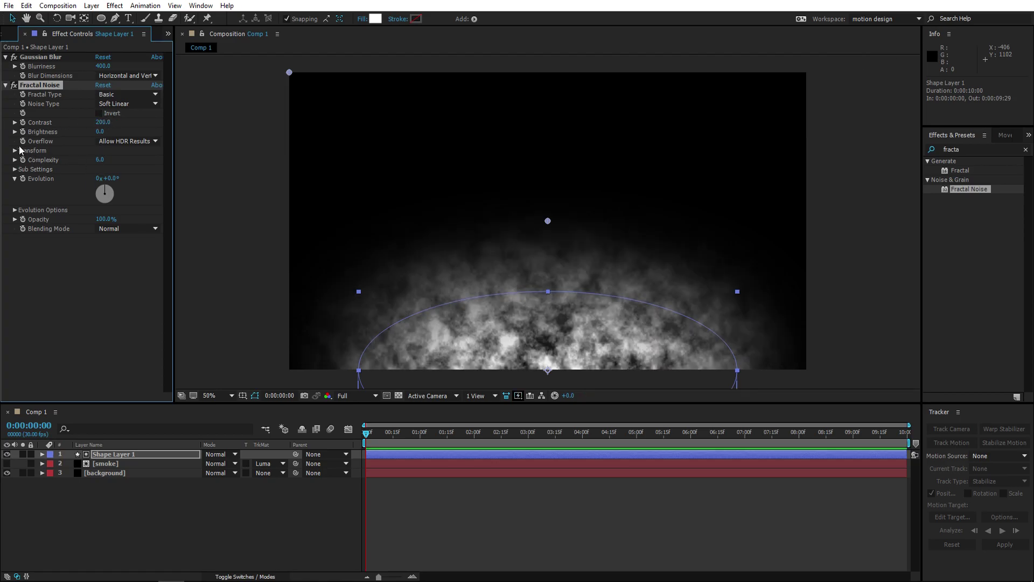
Set the Fractal Noise scale to 500 and keyframe its Evolution from 0 at the start to 2 revolutions at 0:00:09:29.
click(15, 150)
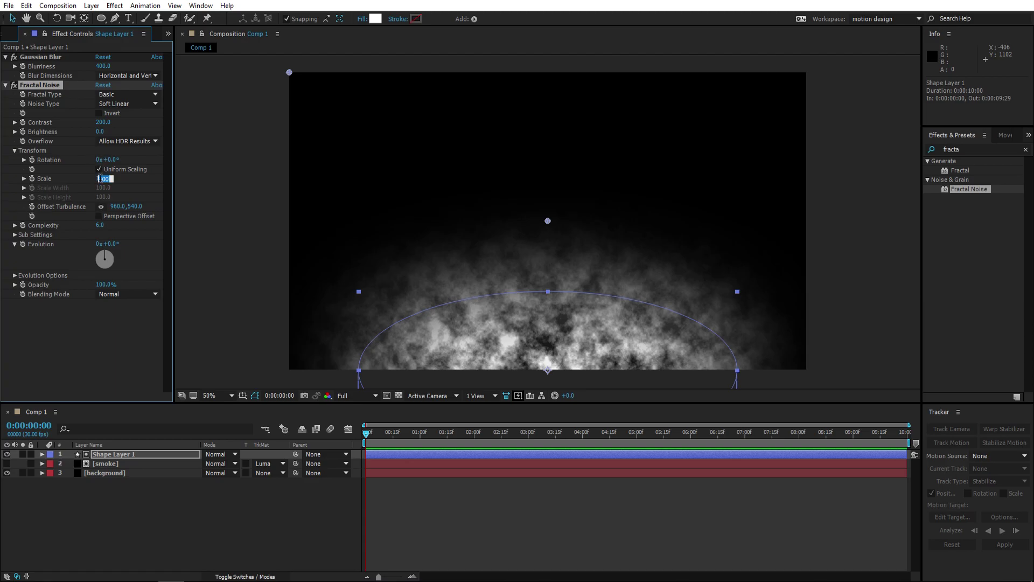
key(Return)
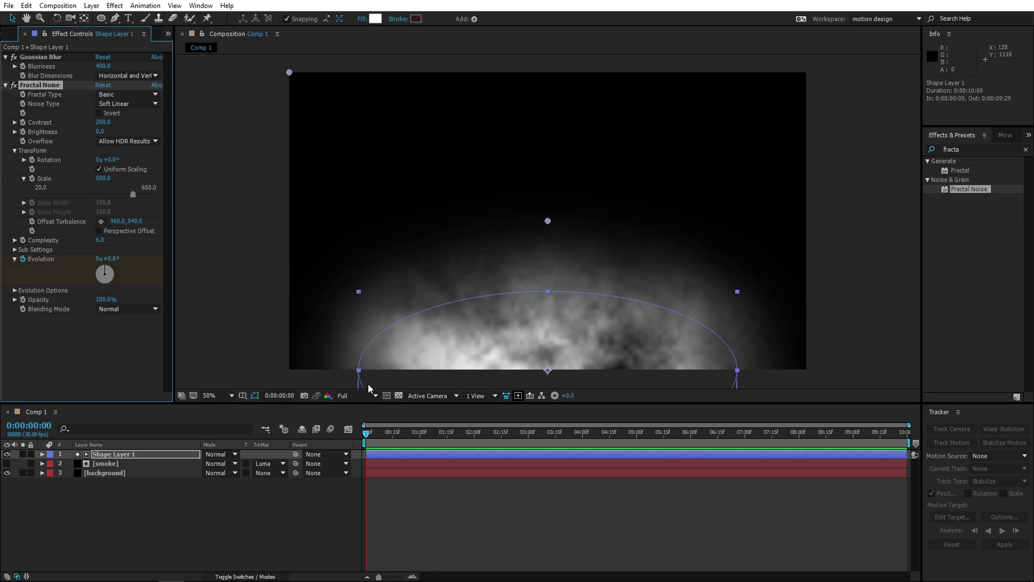
click(470, 437)
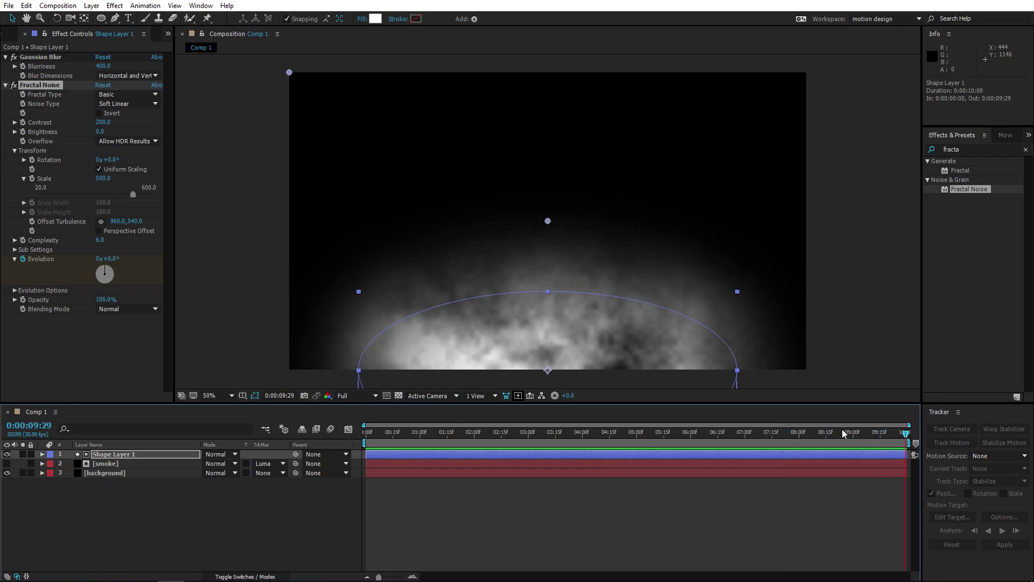
drag(99, 258, 113, 266)
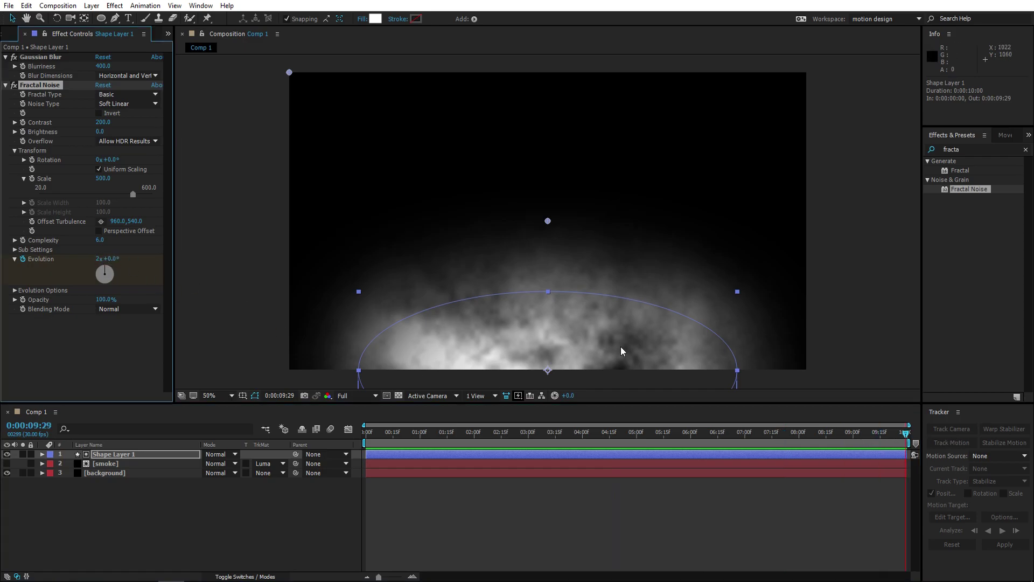
Find Gaussian Blur in the effects library and add a second instance to Shape Layer 1 below Fractal Noise.
drag(962, 149, 819, 150)
text(gaus)
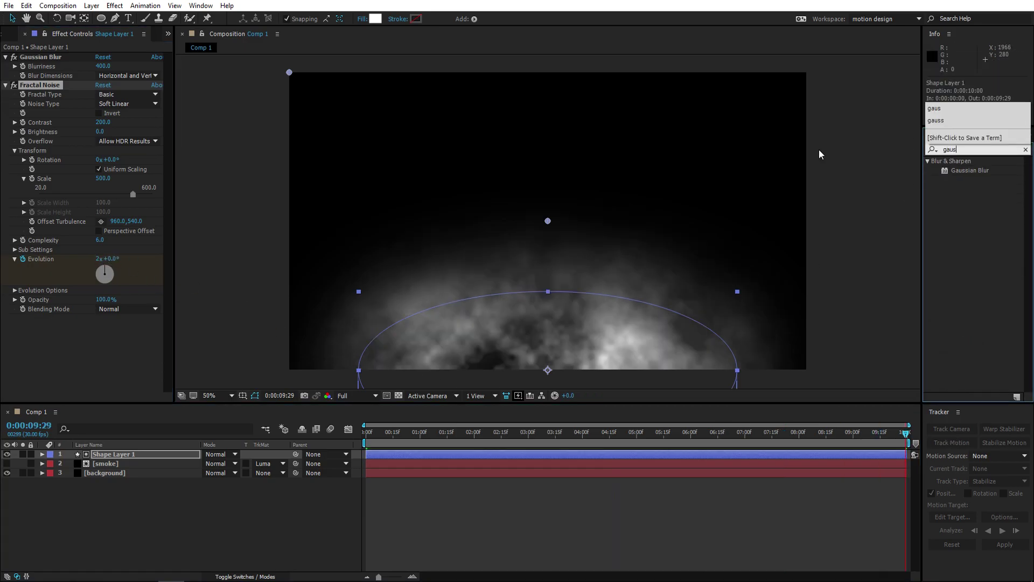
text(s)
drag(974, 170, 118, 328)
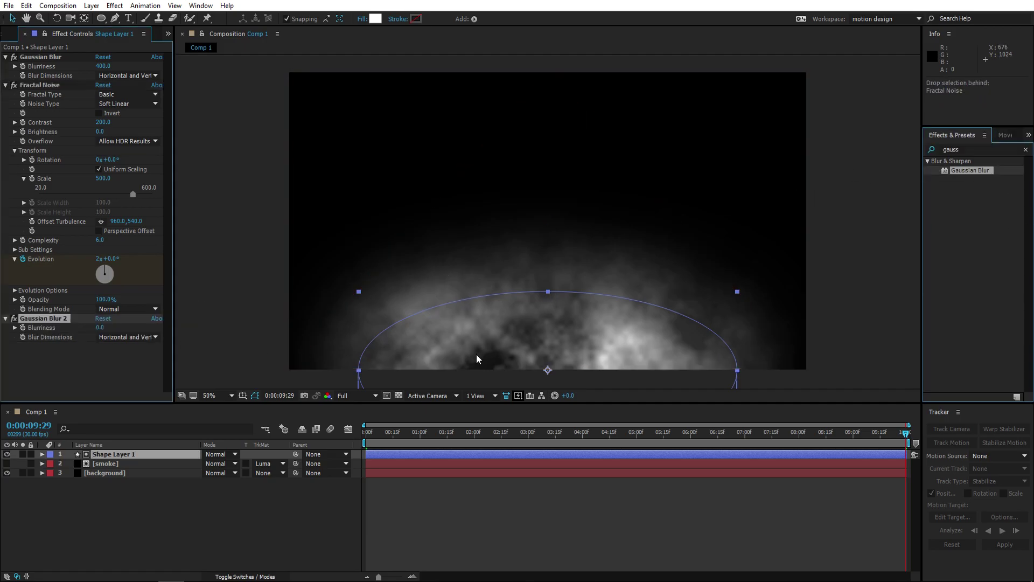
Collapse the properties of the first Gaussian Blur and the Fractal Noise on Shape Layer 1.
click(5, 85)
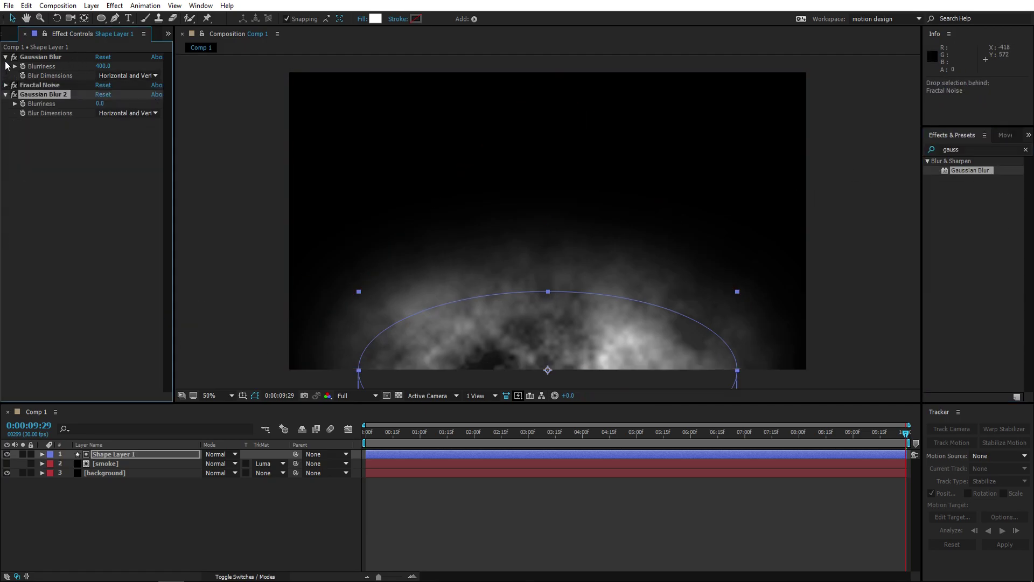
click(5, 57)
click(36, 57)
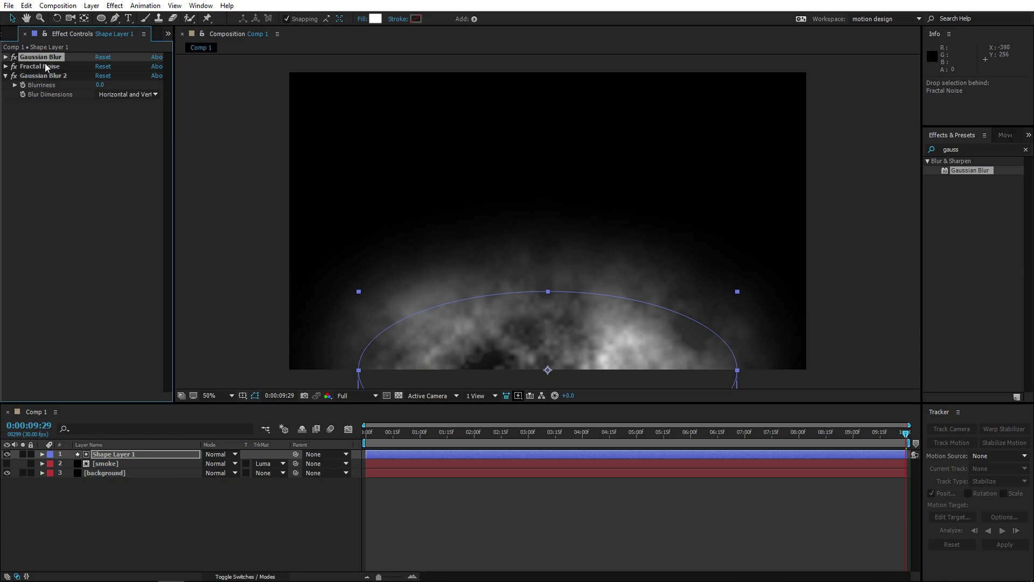
click(46, 64)
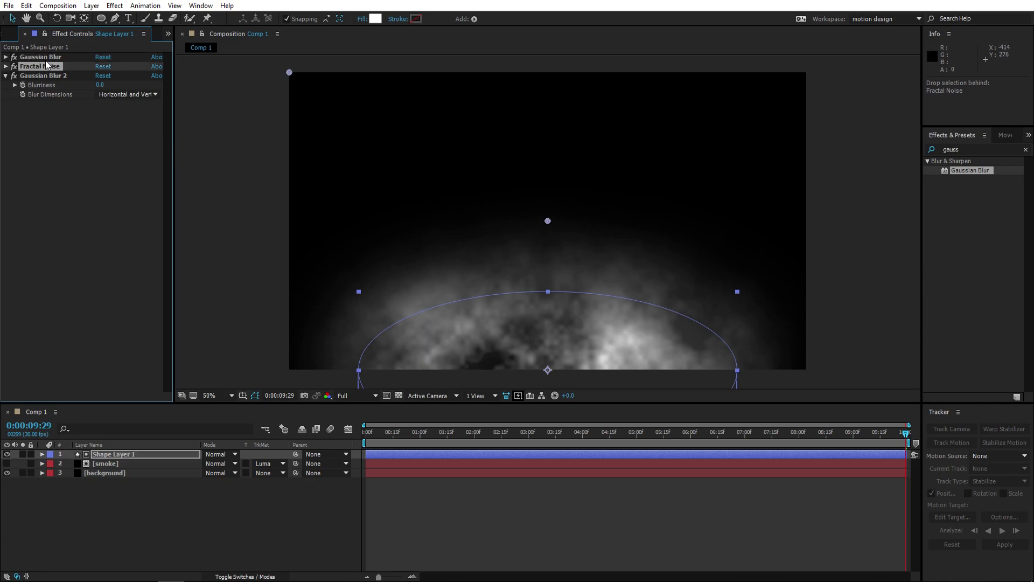
Set the blurriness of Gaussian Blur 2 to 50 and return the playhead to the composition's start.
click(39, 76)
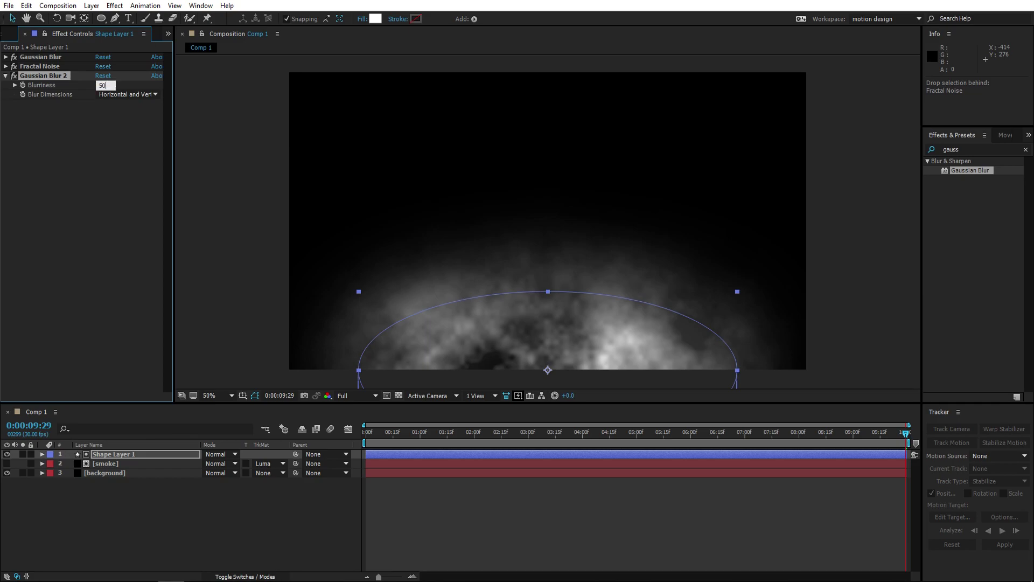
key(Return)
click(21, 469)
drag(377, 435, 209, 449)
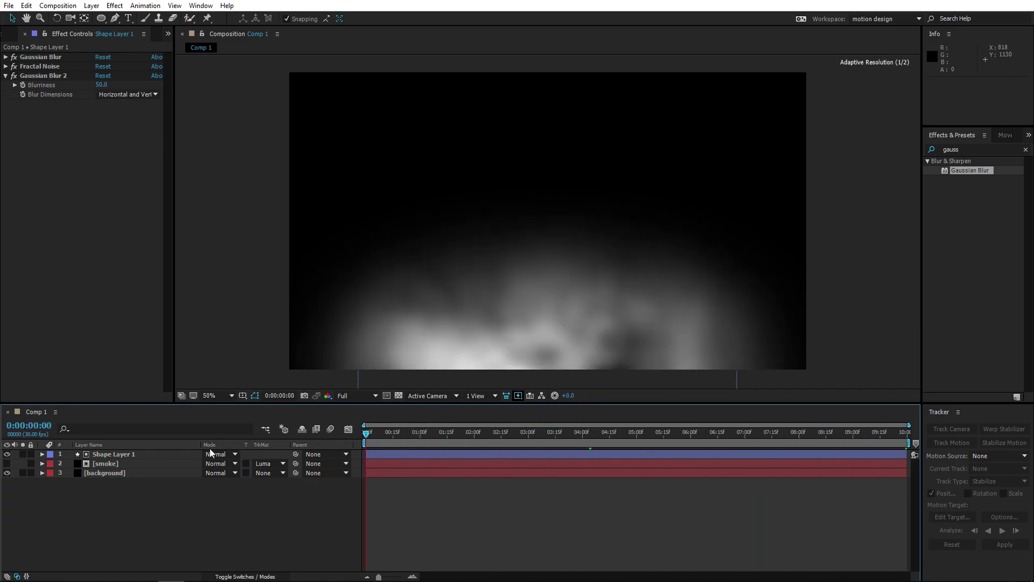
Make the smoke layer visible, hide Shape Layer 1, and preview the matted smoke animation.
click(105, 463)
click(7, 464)
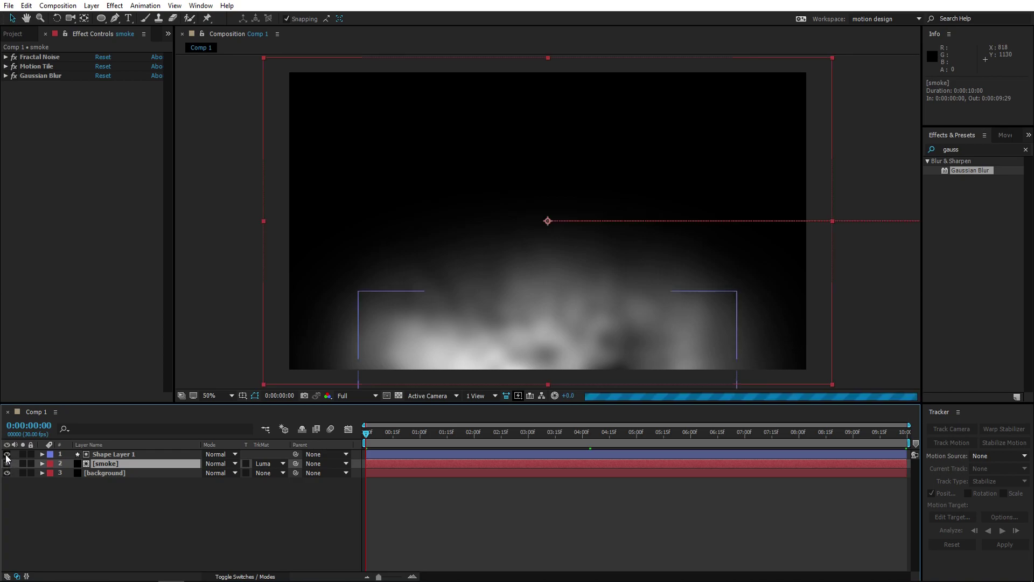
click(6, 454)
click(127, 498)
key(space)
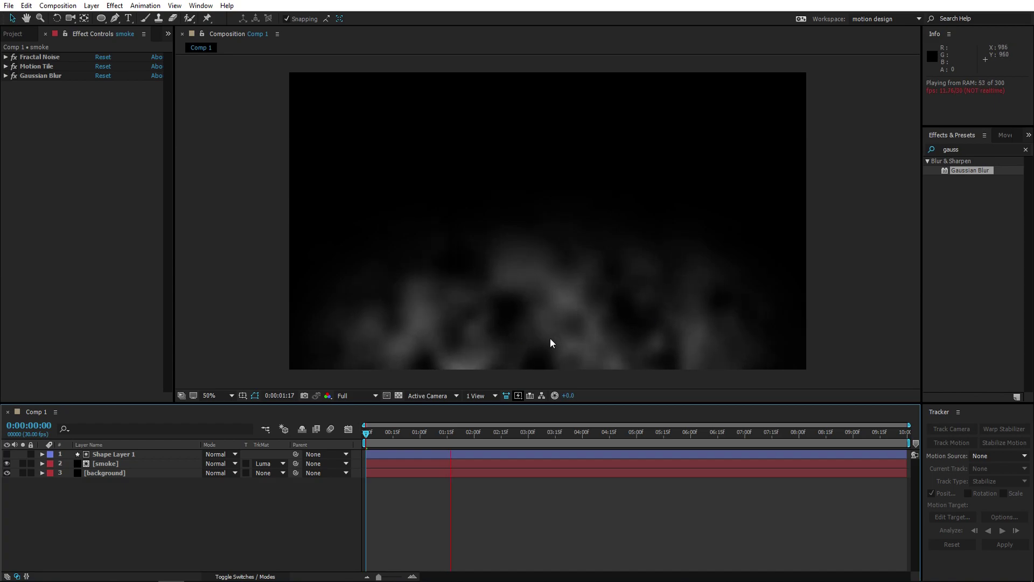
key(space)
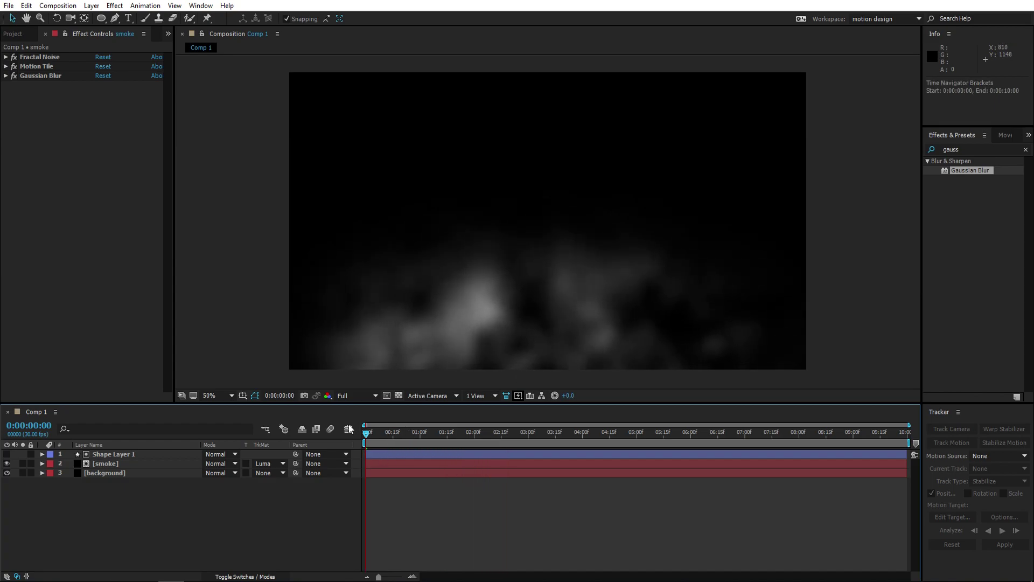
click(101, 464)
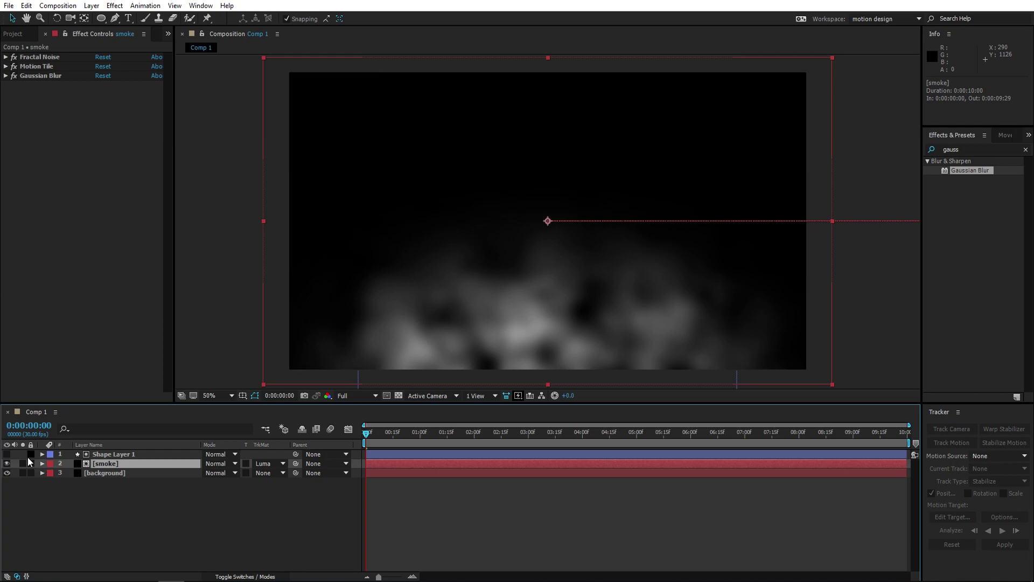
click(7, 454)
key(F2)
click(7, 454)
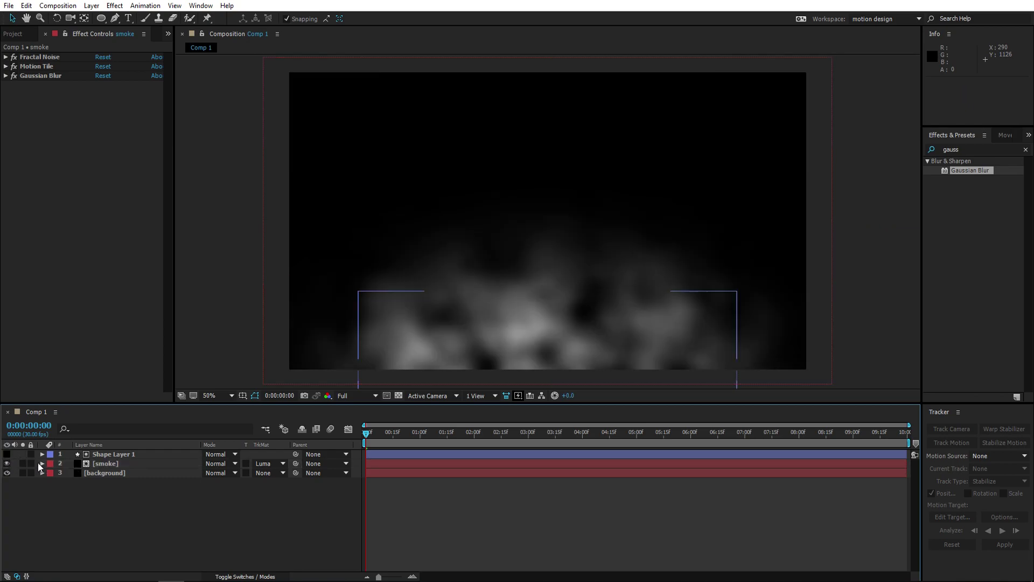
Set the smoke layer's Fractal Noise scale to 500 and preview the result.
click(102, 464)
click(4, 61)
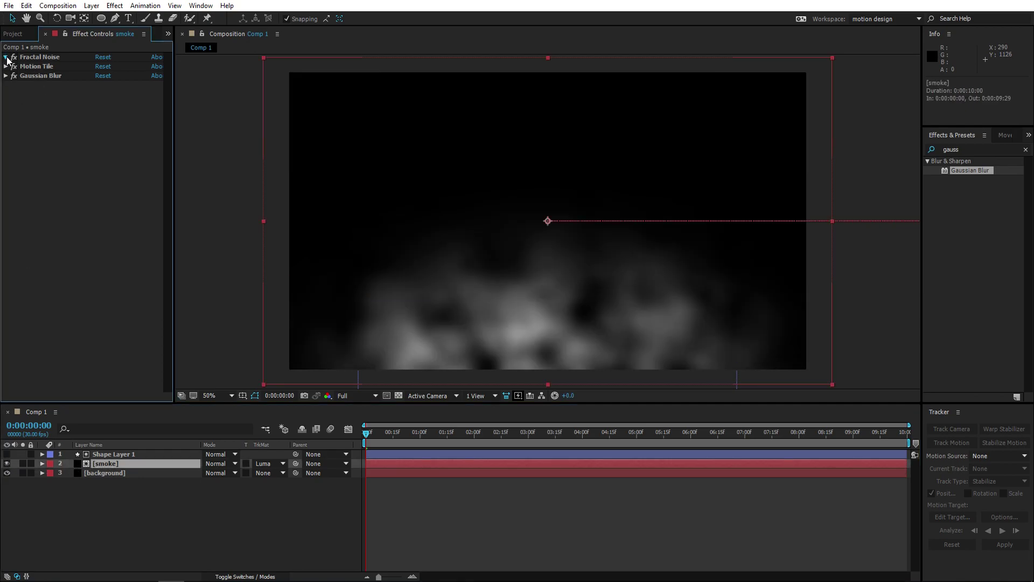
click(6, 57)
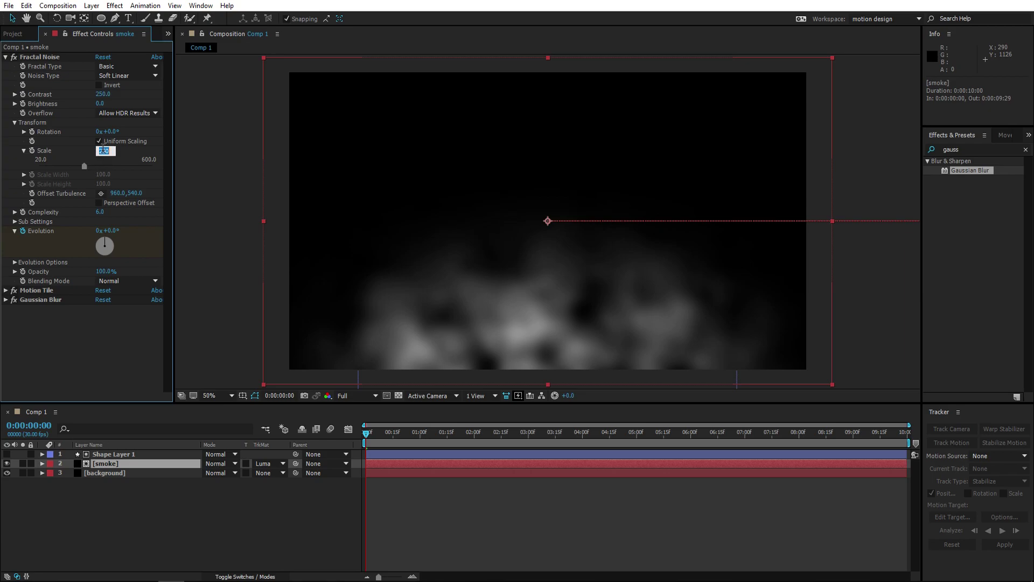
text(500)
key(Return)
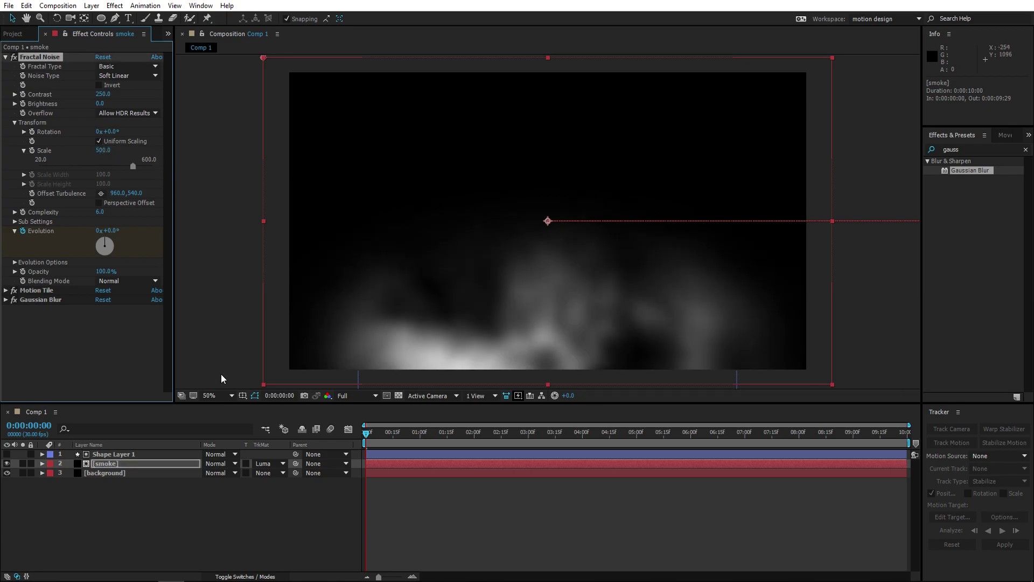
key(space)
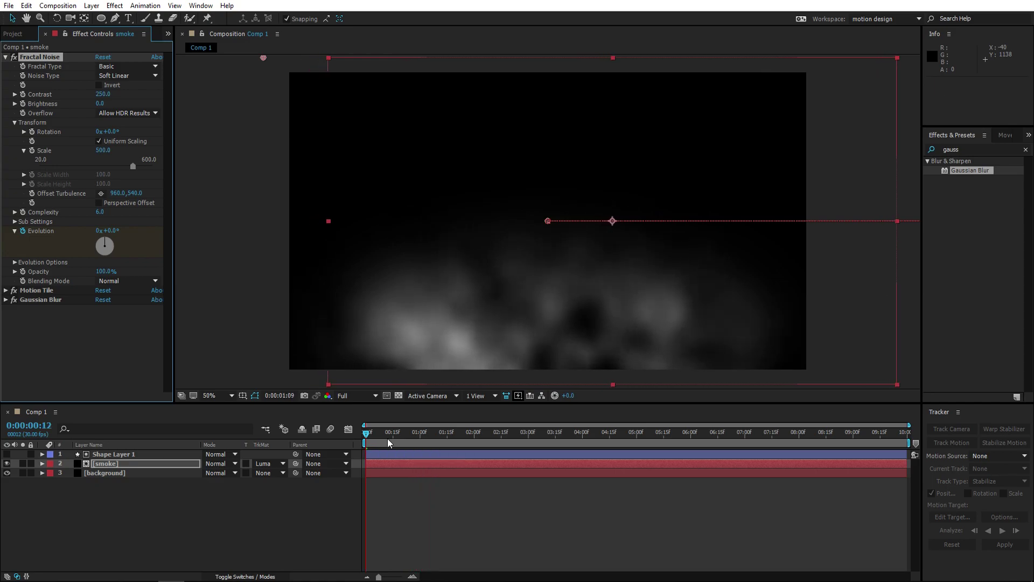
click(387, 438)
Set the blurriness of the smoke layer's Gaussian Blur to 100 and preview the animation.
click(6, 299)
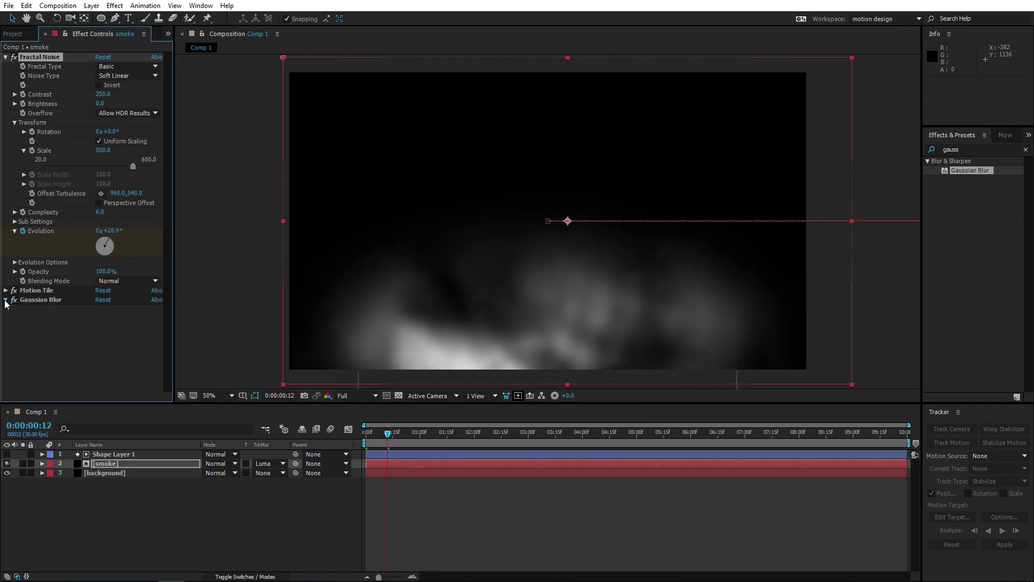
click(101, 308)
text(100)
key(Return)
key(space)
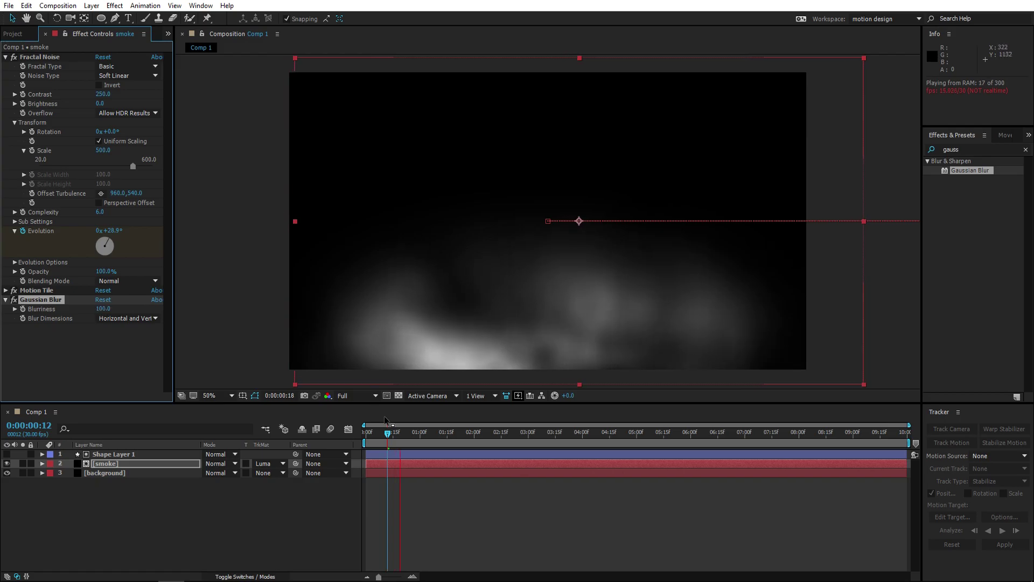
key(space)
Set the smoke layer's Fractal Noise scale to 350, preview the animation, and return the playhead to the start.
click(101, 150)
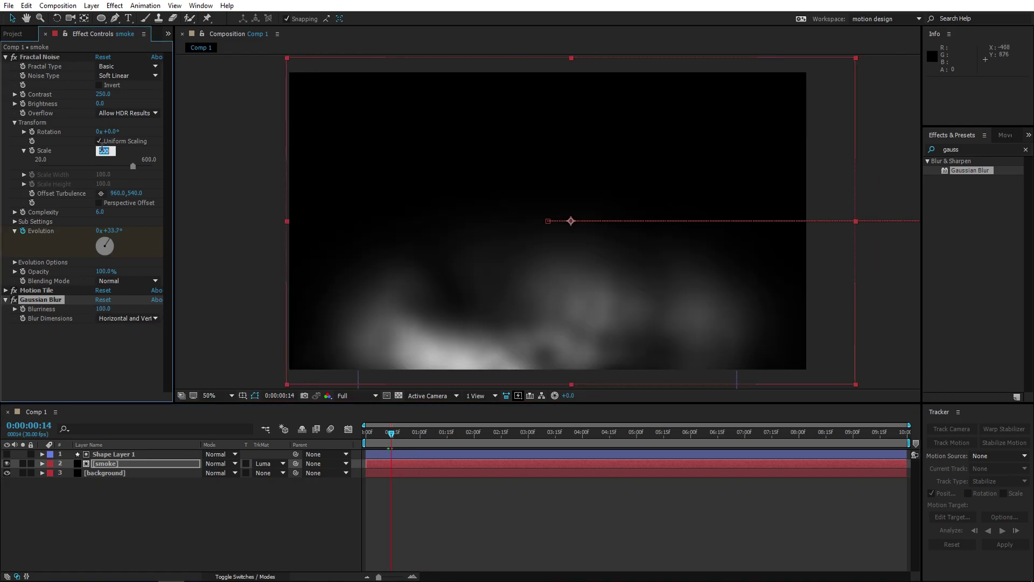
text(35)
key(Return)
key(space)
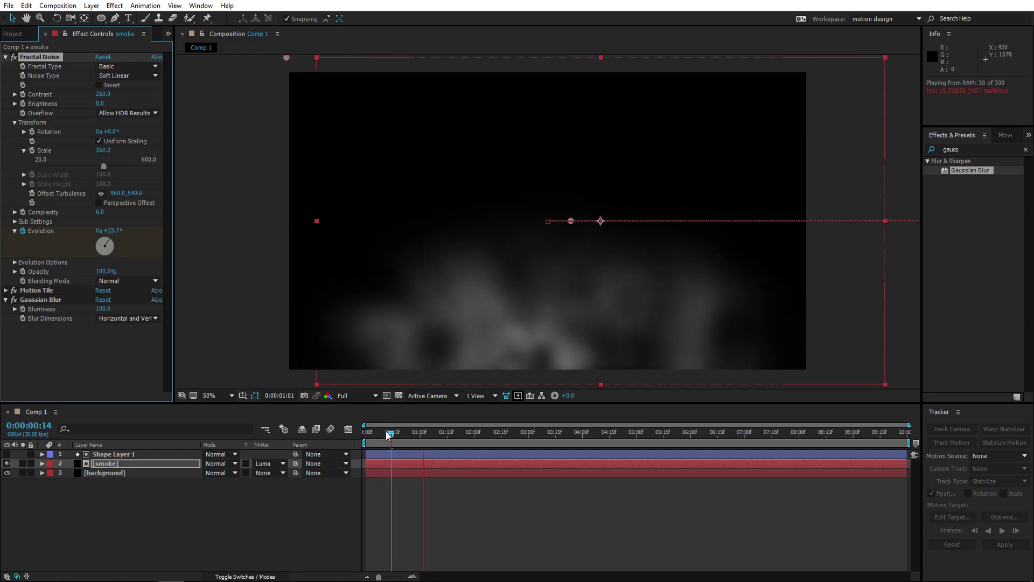
key(space)
Set the smoke layer's opacity to 25%, preview the animation, and deselect all layers.
click(97, 464)
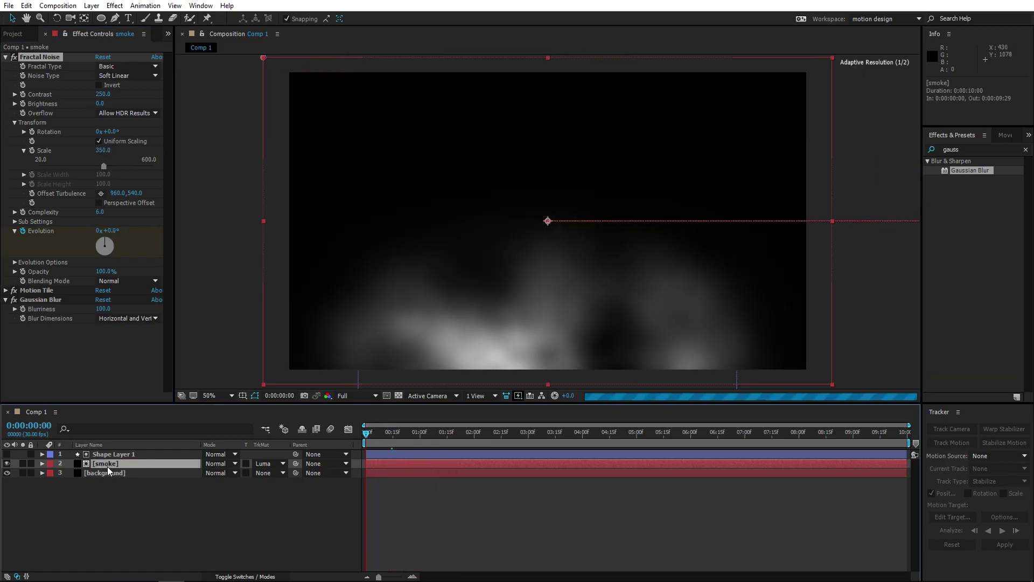
text(t20)
key(Return)
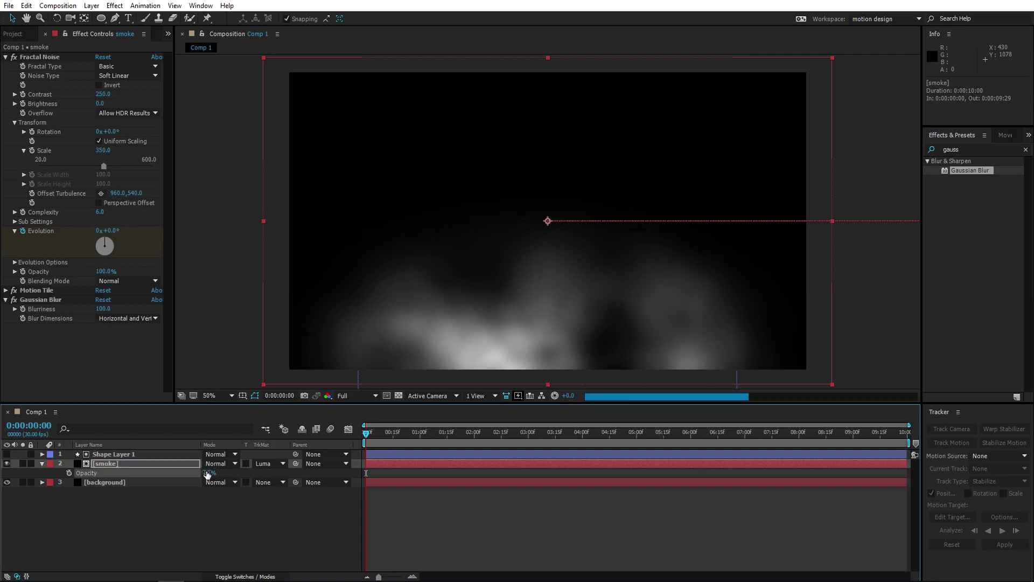
text(25)
key(Return)
key(space)
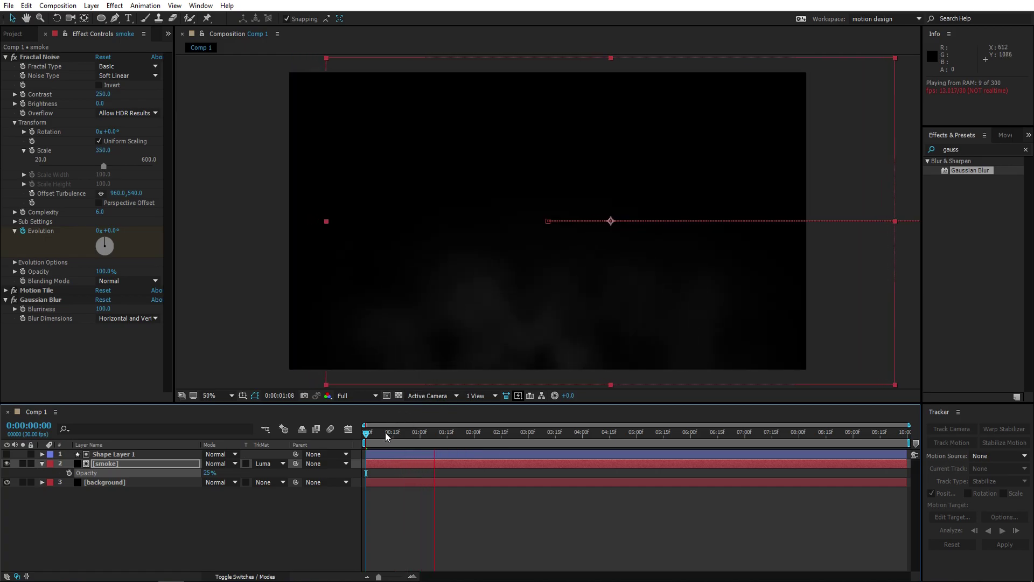
key(ctrl+shift+a)
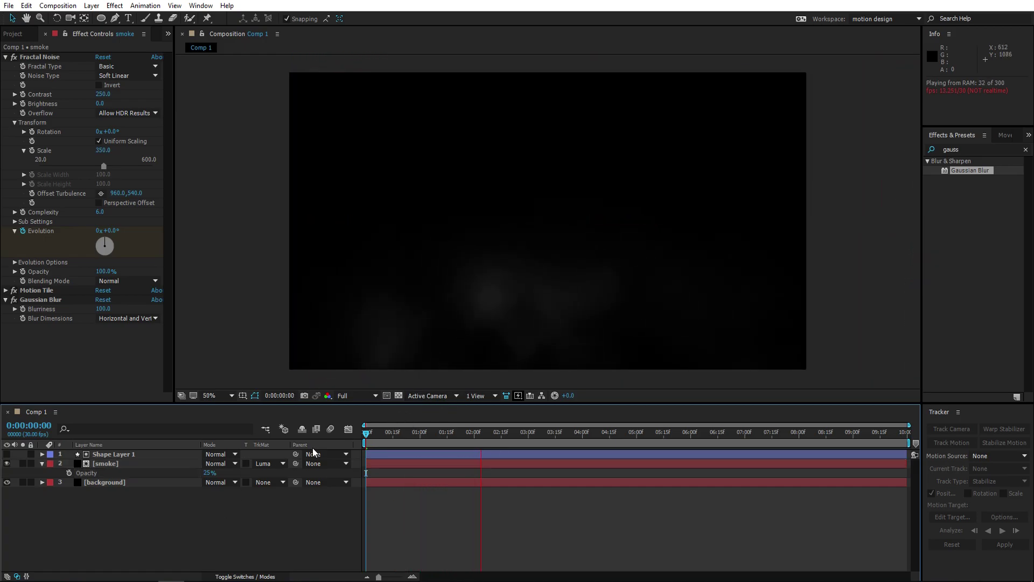
Move the playhead to a later part of the composition and raise the smoke layer's opacity to 64%.
drag(380, 432, 680, 411)
drag(210, 473, 230, 473)
click(232, 502)
Scrub through the timeline and play the composition from the start to review the finished smoke animation.
drag(390, 434, 855, 421)
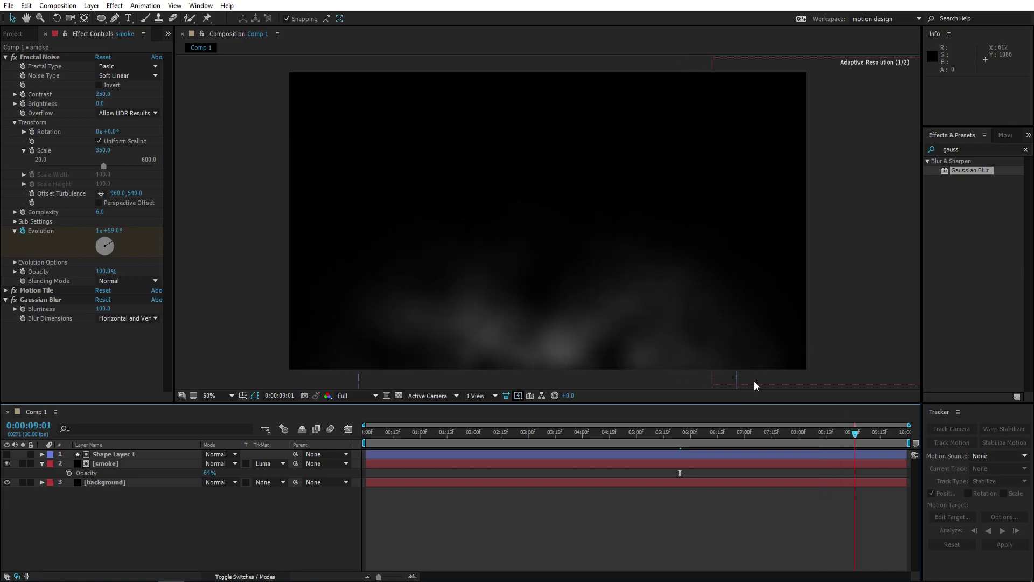
drag(785, 432, 548, 434)
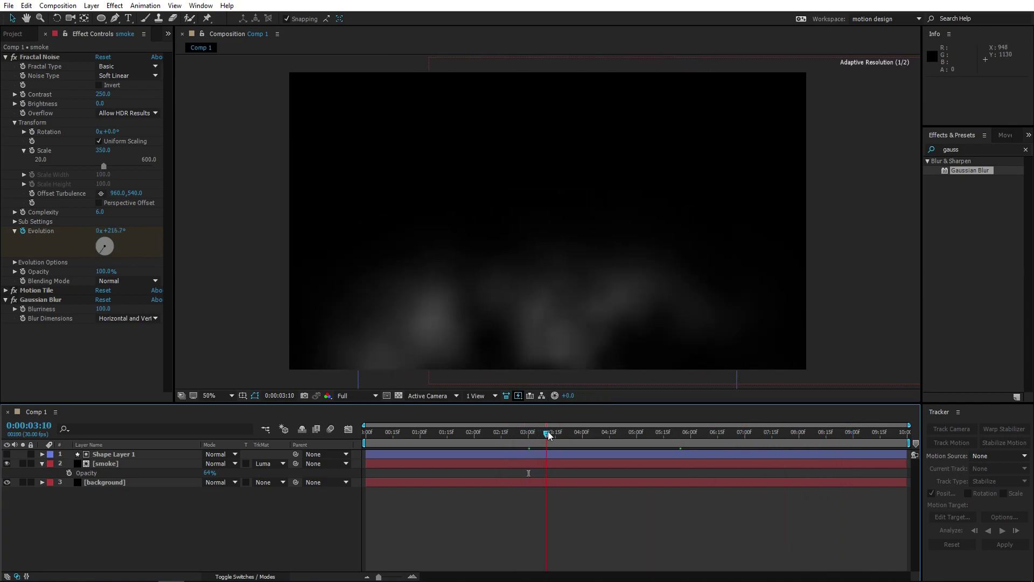
click(561, 433)
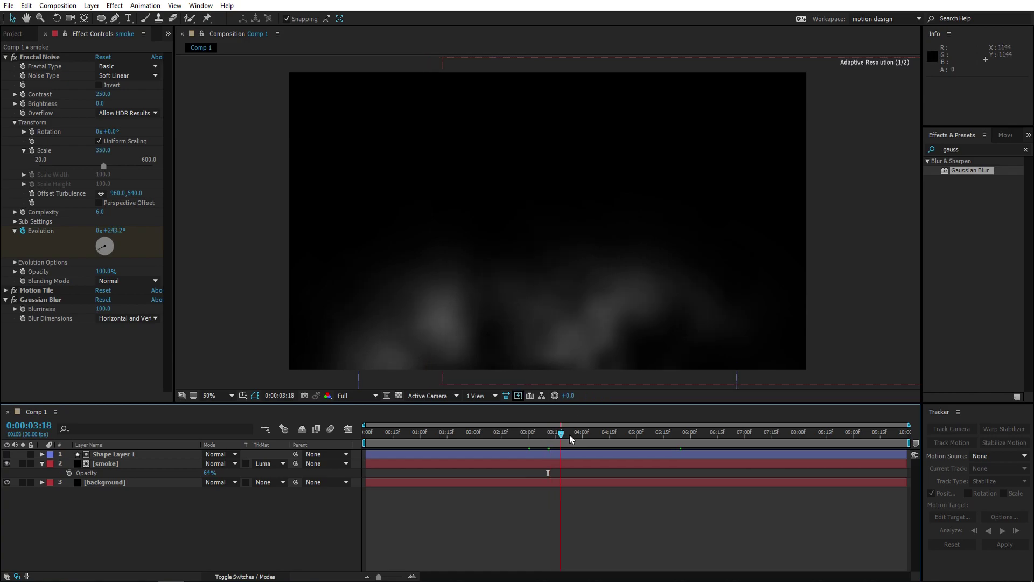
drag(570, 434, 268, 447)
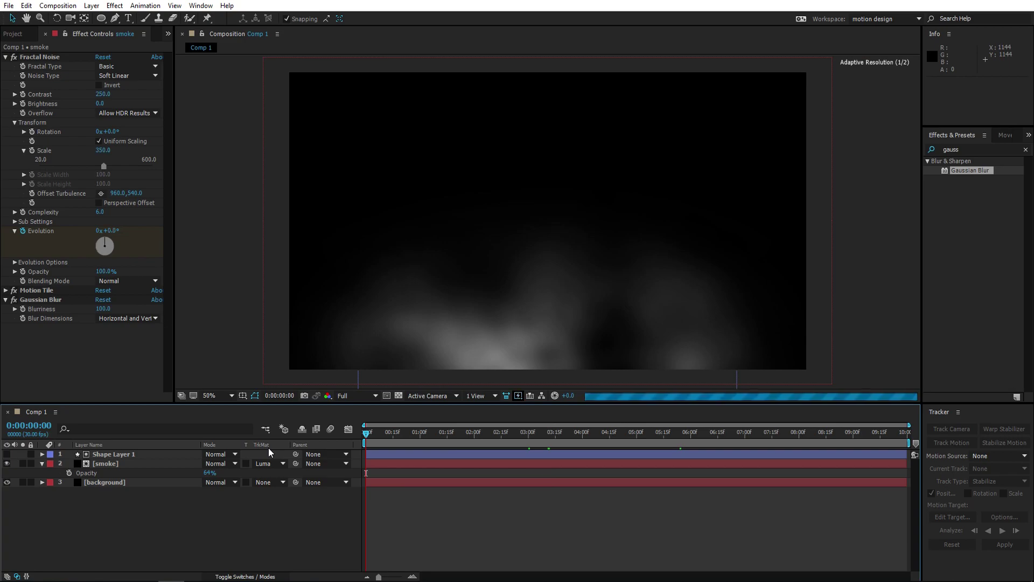
key(space)
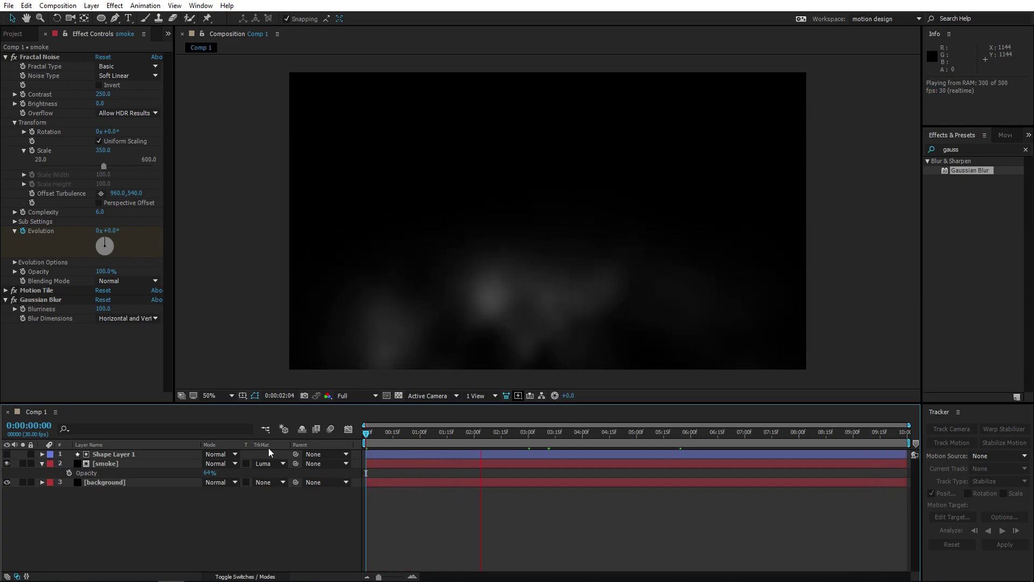
key(space)
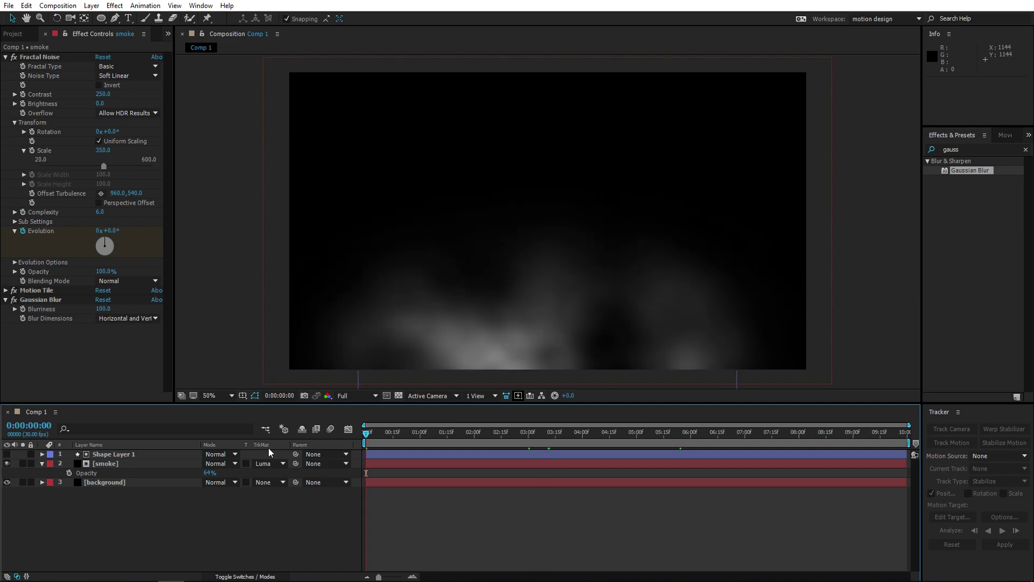